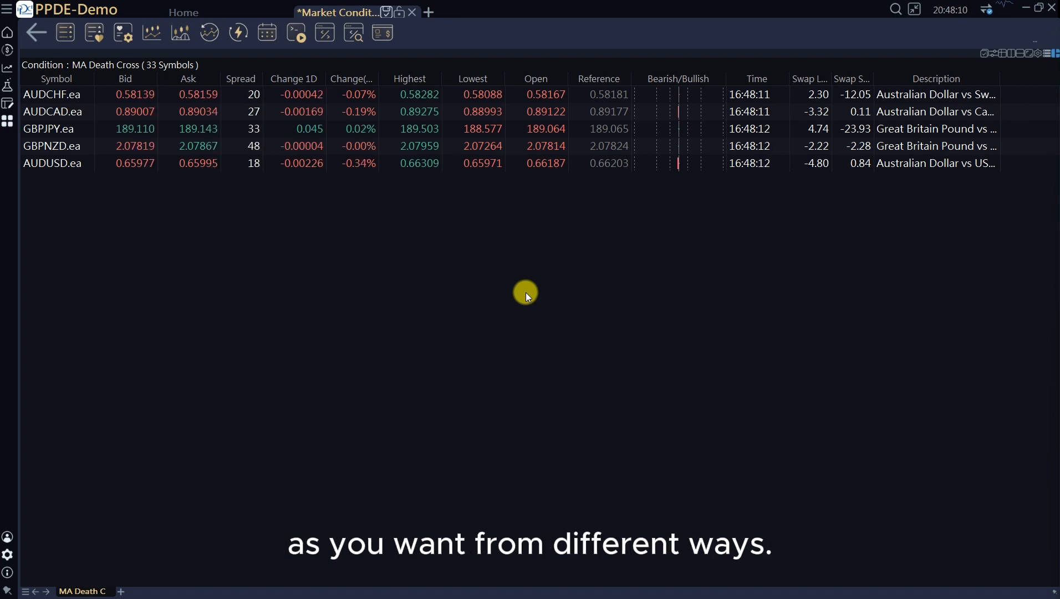
# Step: Return to the home screen, open the Condition Filter there and close its script selection without choosing a condition
pyautogui.click(6, 31)
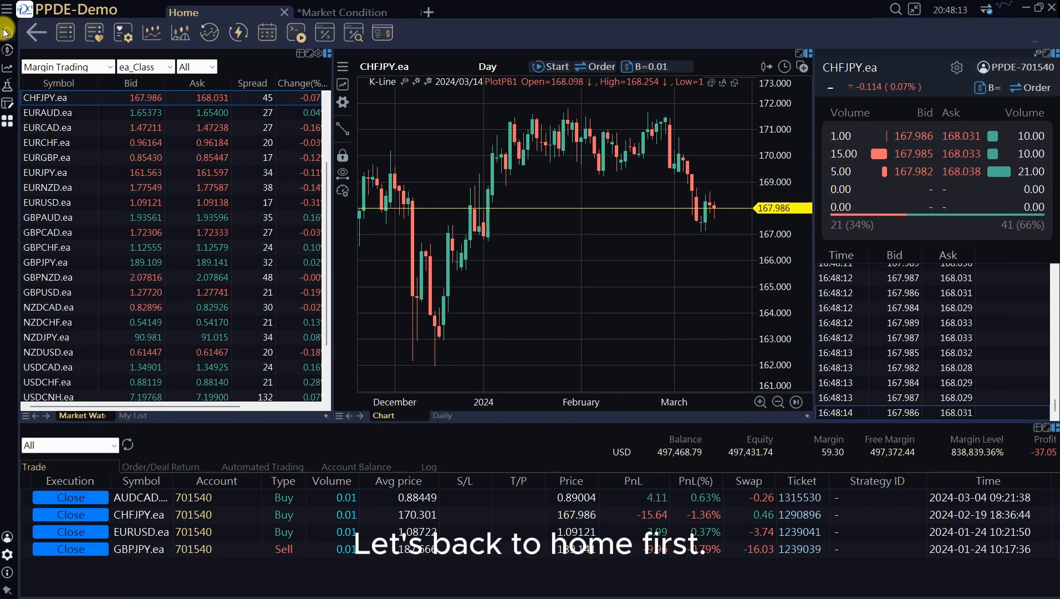
pyautogui.click(11, 67)
pyautogui.click(192, 226)
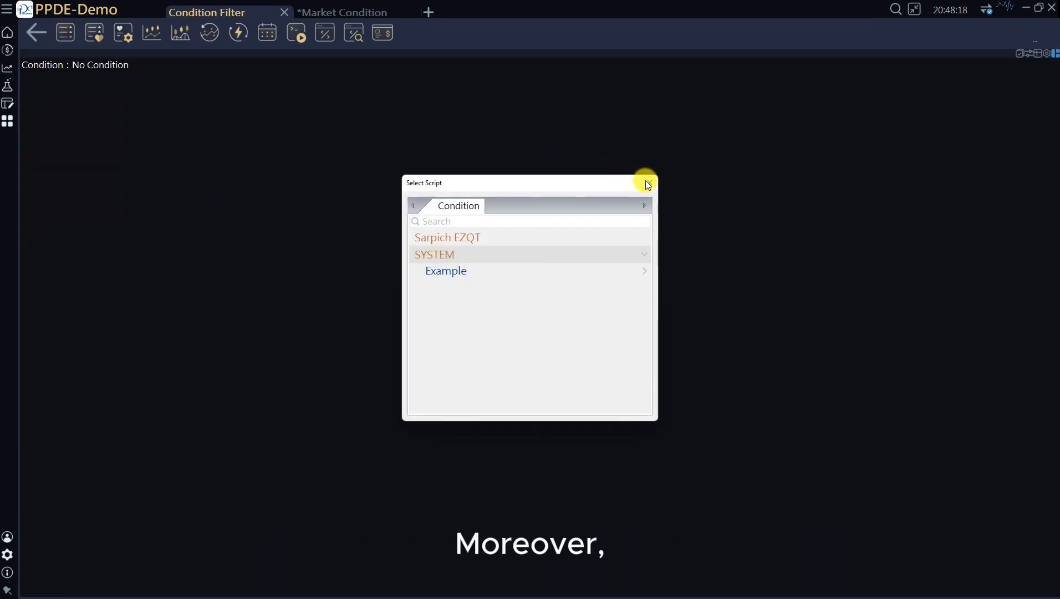
pyautogui.click(647, 183)
# Step: Create a new screen with the Condition Filter component and expand the Example group of SYSTEM condition scripts
pyautogui.click(432, 13)
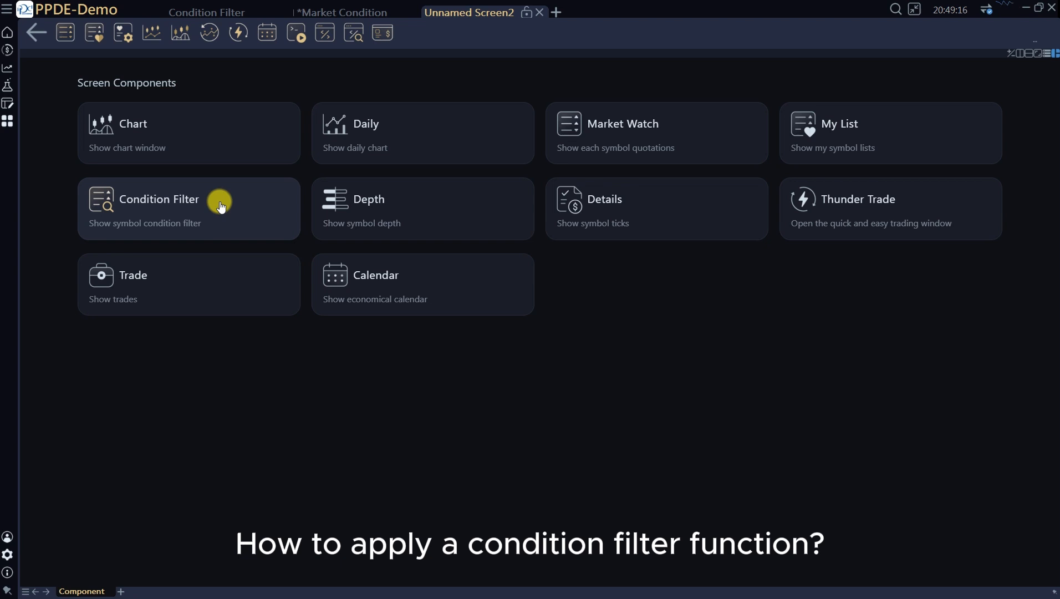
pyautogui.click(221, 207)
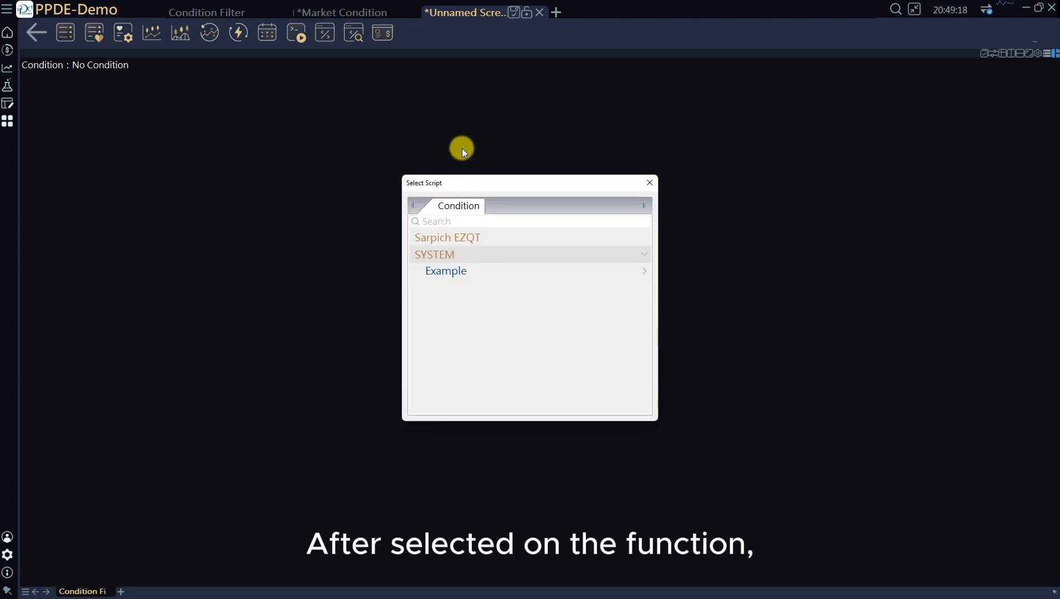
pyautogui.click(575, 274)
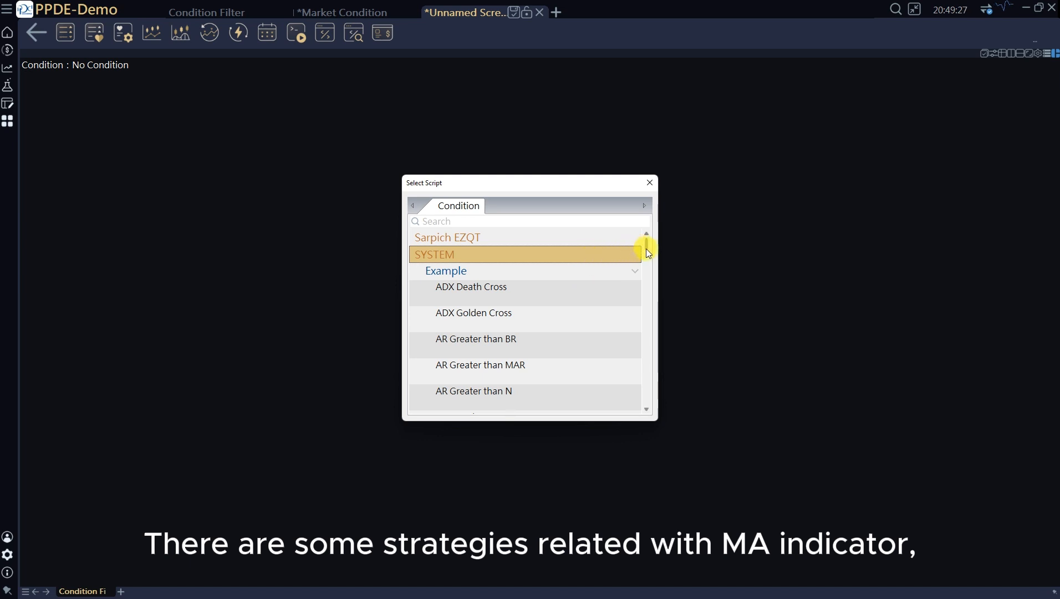
# Step: Examine the condition strategies available in the Example group of SYSTEM scripts
pyautogui.moveTo(645, 248); pyautogui.dragTo(646, 268)
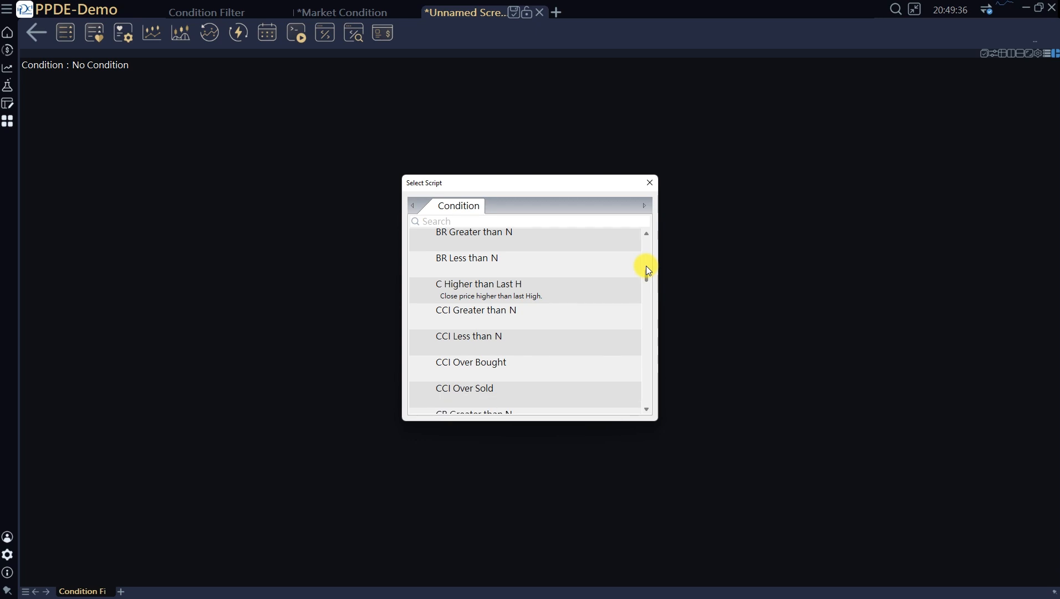
pyautogui.scroll(-4, 645, 265)
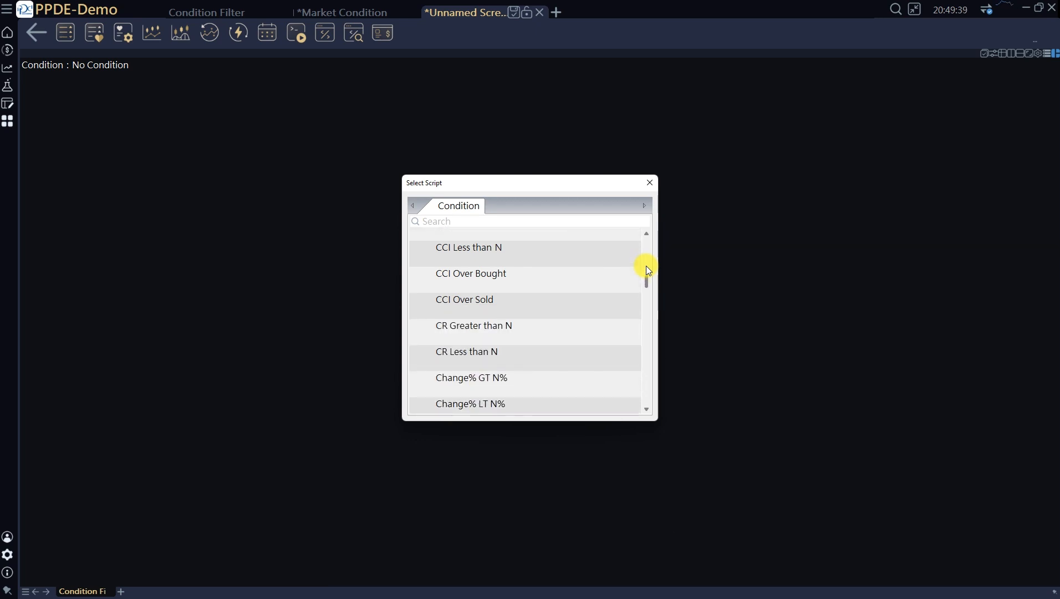
pyautogui.scroll(-4, 646, 265)
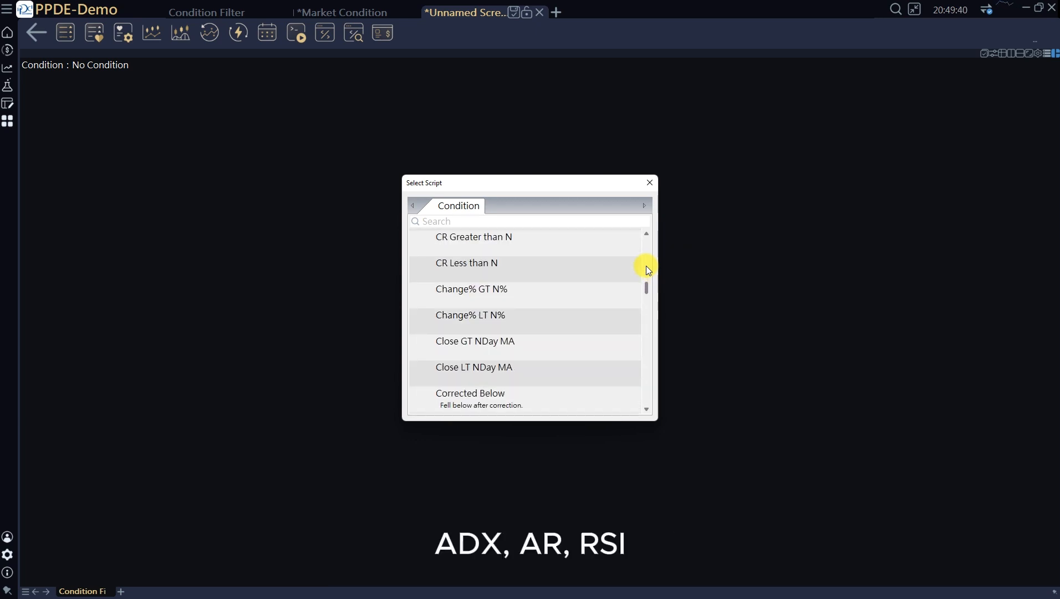
pyautogui.scroll(-6, 646, 267)
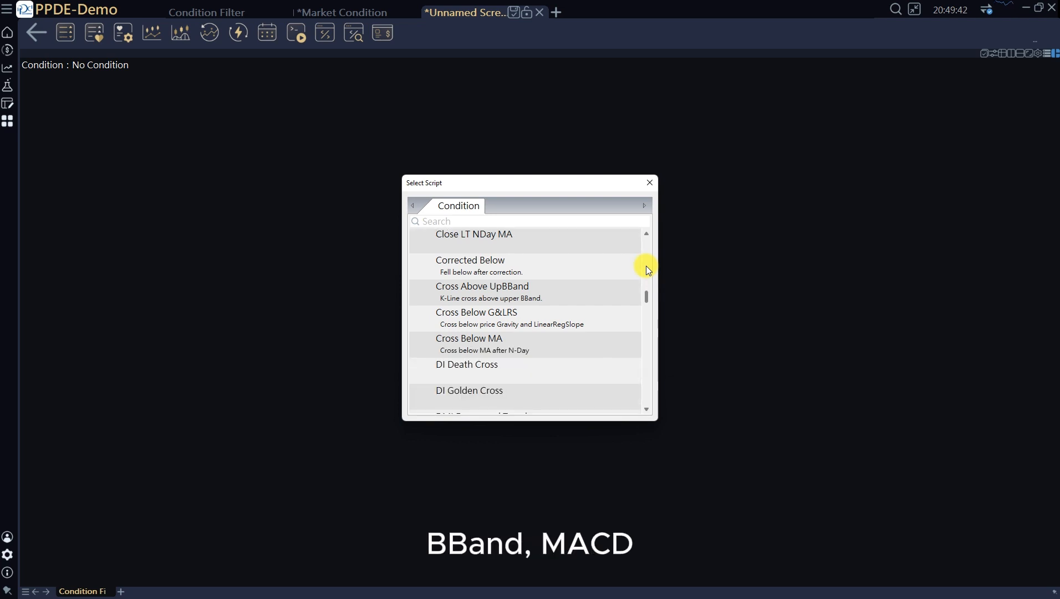
pyautogui.scroll(-2, 646, 265)
pyautogui.scroll(-3, 646, 265)
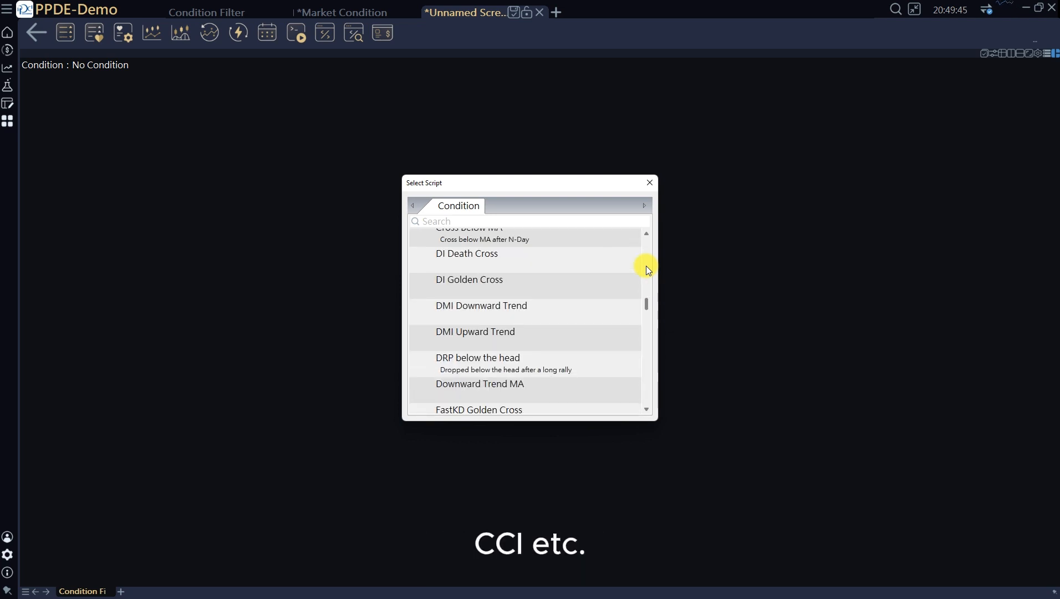
pyautogui.scroll(-4, 646, 266)
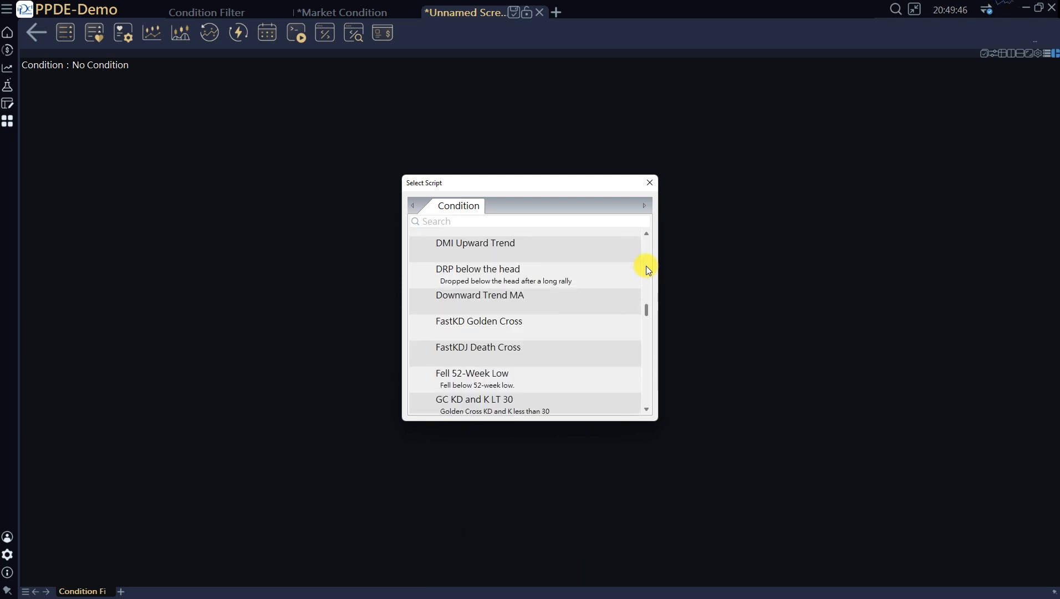
pyautogui.scroll(-1, 646, 265)
pyautogui.scroll(-2, 646, 265)
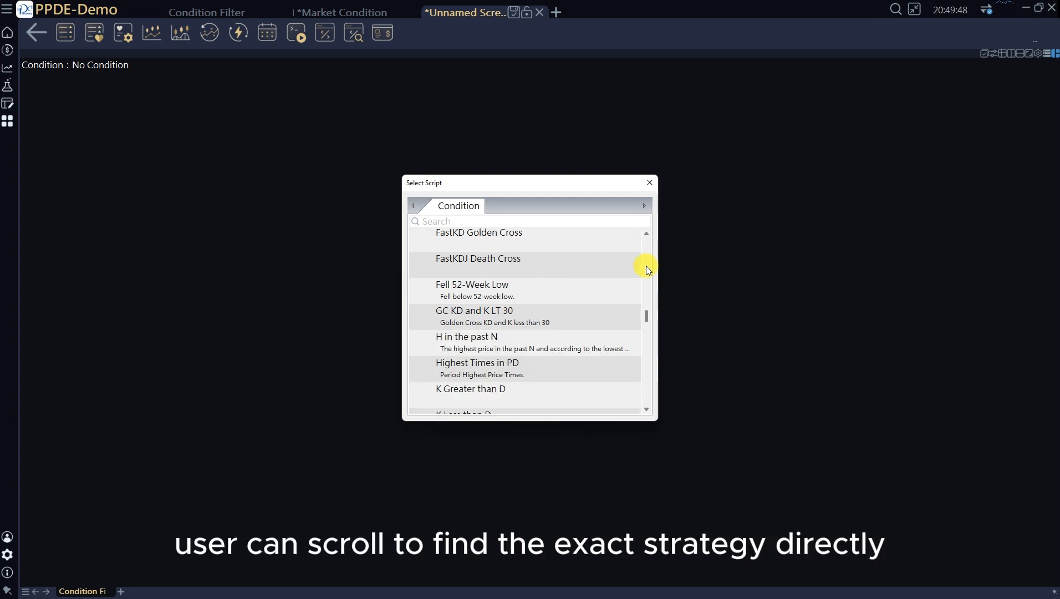
pyautogui.scroll(-3, 646, 266)
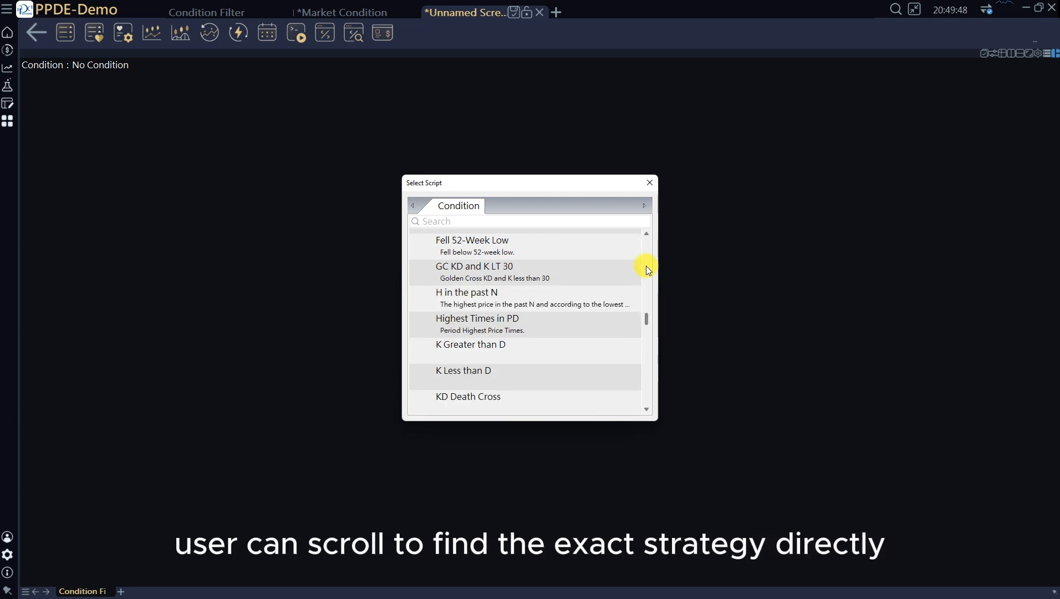
# Step: Search the condition scripts for "MA Dea" and choose the MA Death Cross condition
pyautogui.click(593, 225)
pyautogui.write('M')
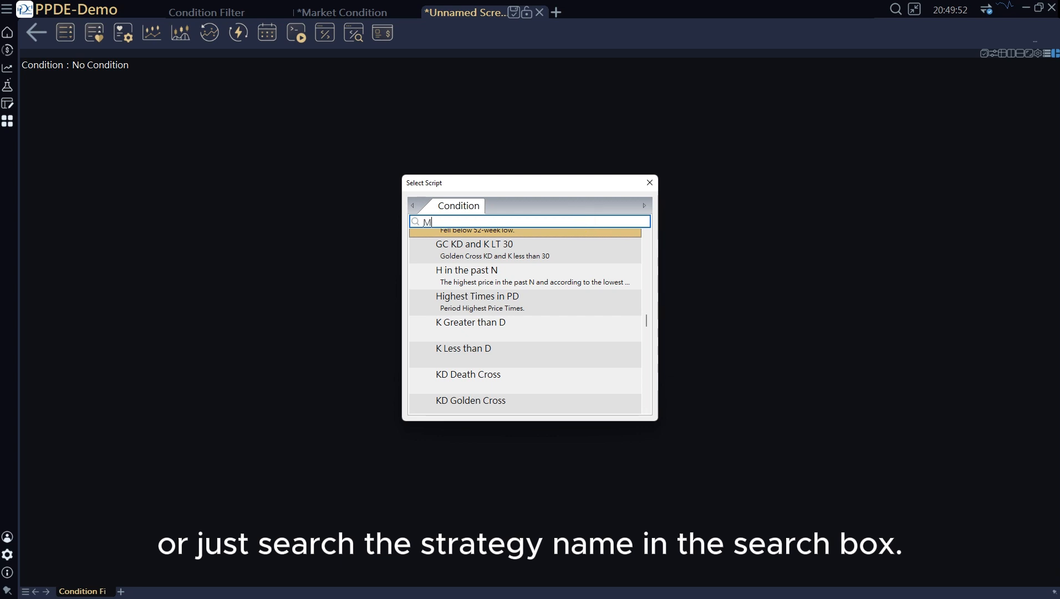
pyautogui.write('A Deal')
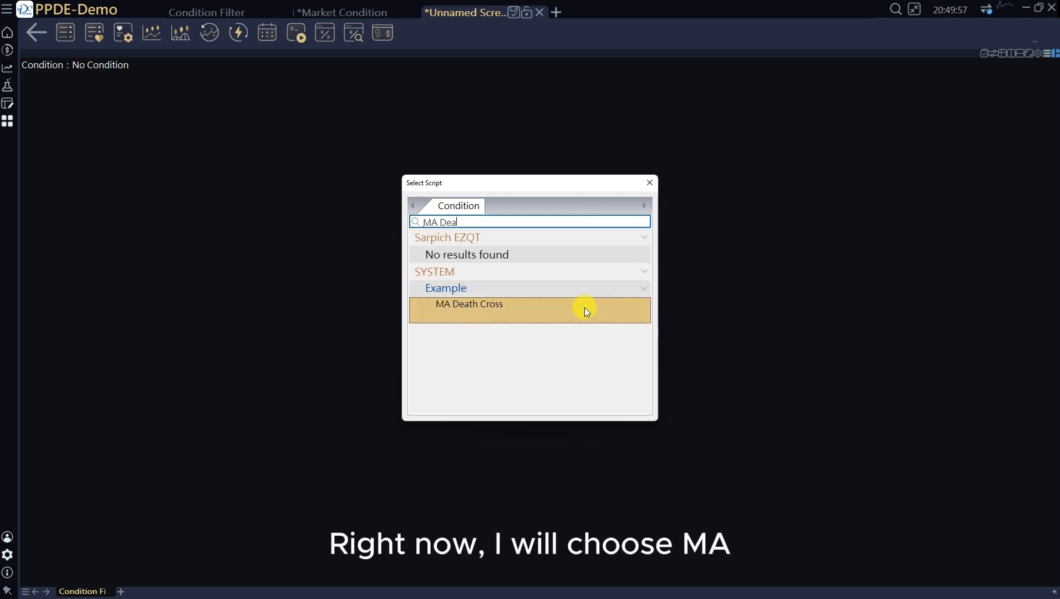
pyautogui.click(586, 309)
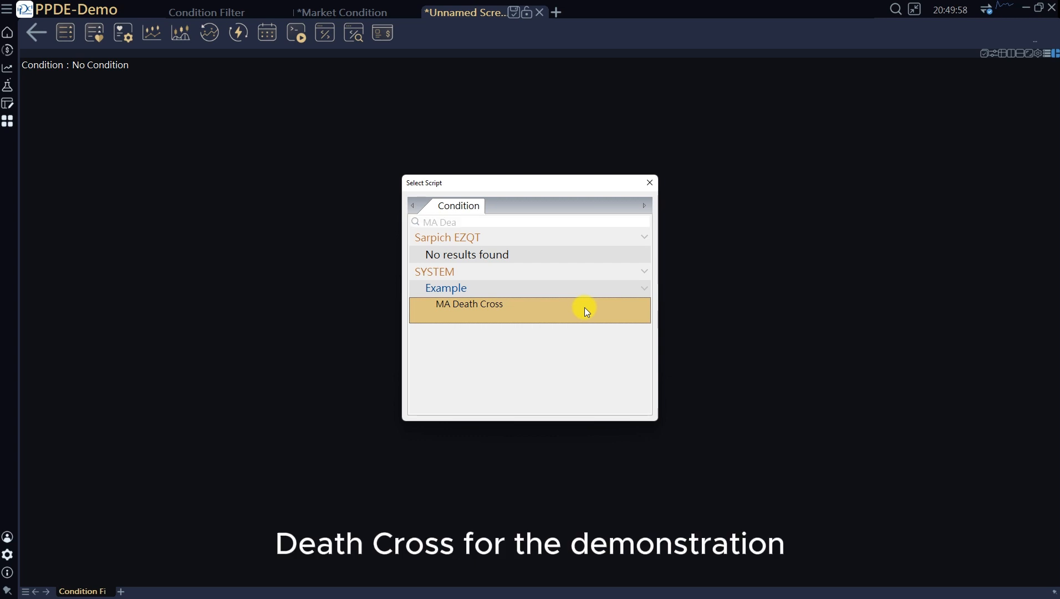
pyautogui.doubleClick(587, 310)
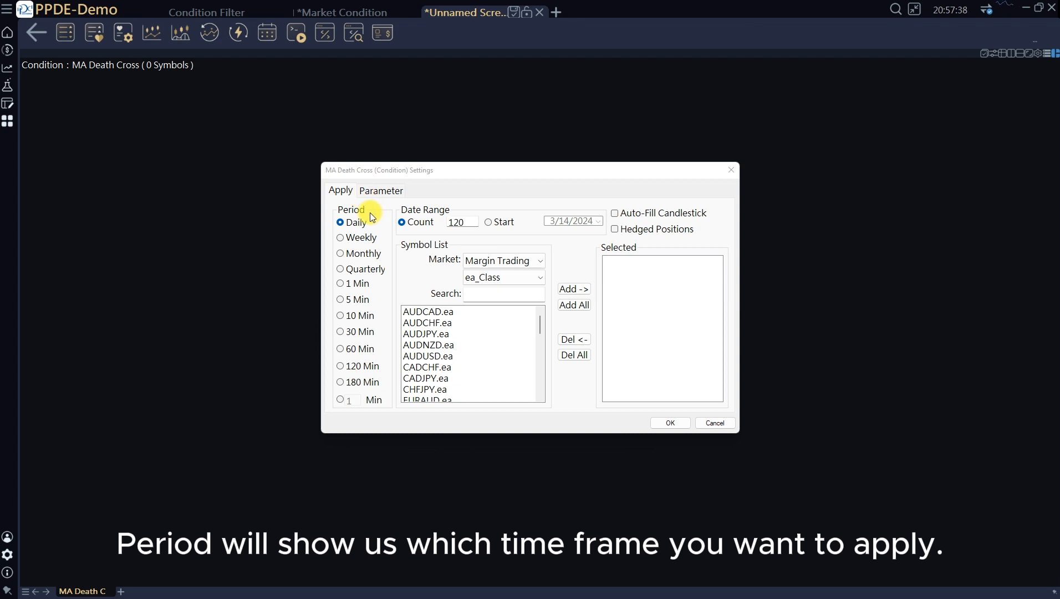
# Step: Set the condition's period to 10 Min and the date range count to 200
pyautogui.click(340, 317)
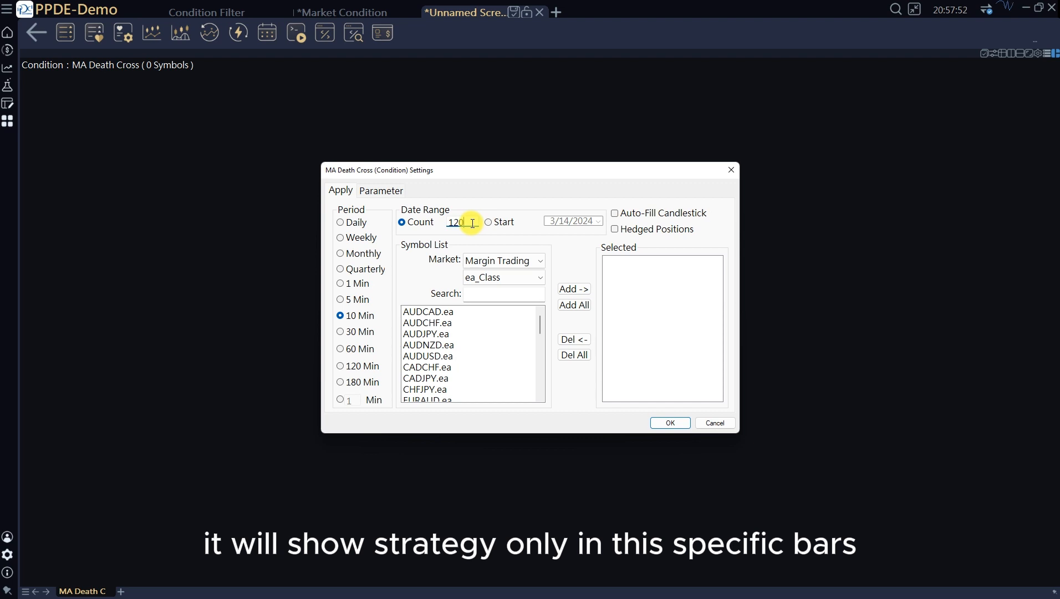
pyautogui.moveTo(473, 223); pyautogui.dragTo(441, 226)
pyautogui.write('2')
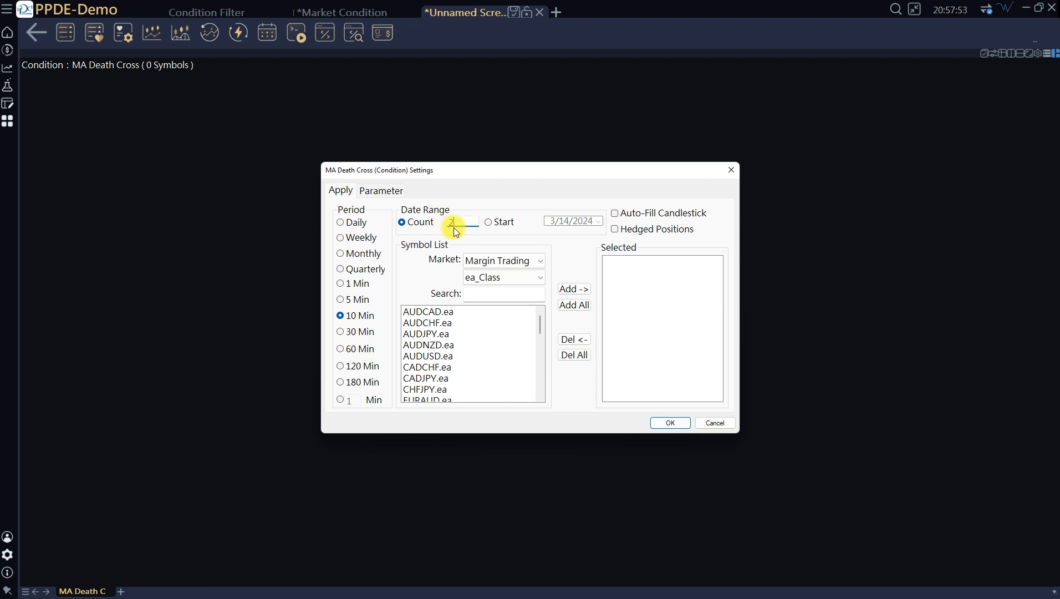
pyautogui.write('00')
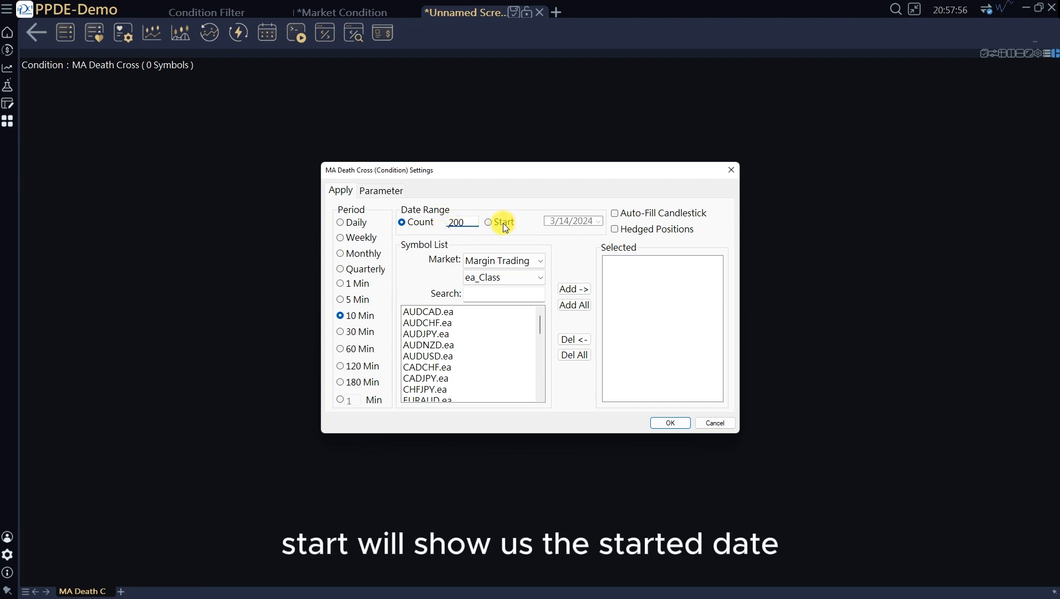
# Step: Switch the date range to a start date of 3/14/2024 and enable Auto-Fill Candlestick and Hedged Positions
pyautogui.click(503, 223)
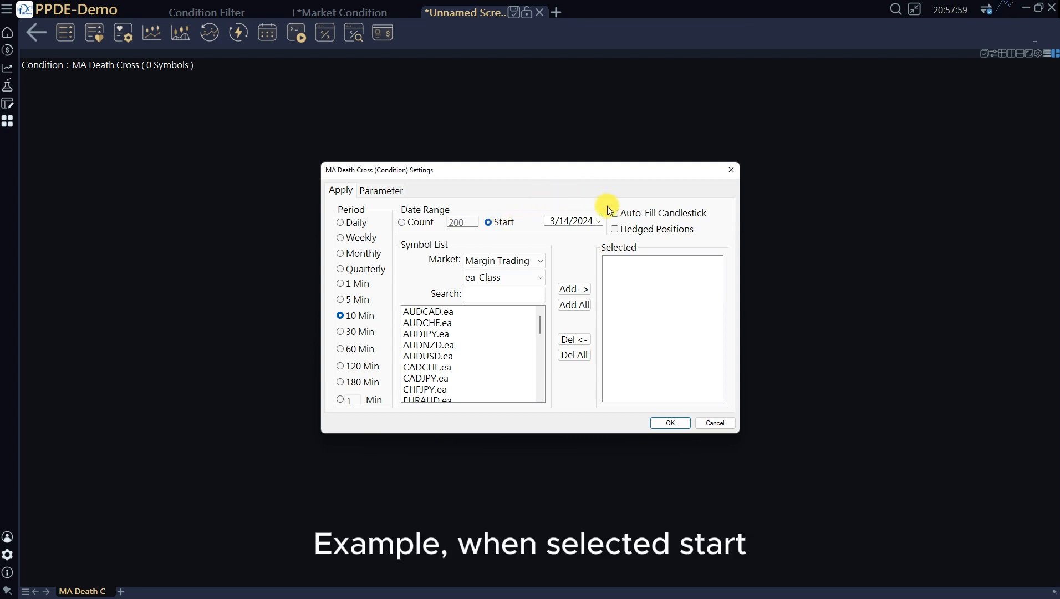
pyautogui.click(601, 222)
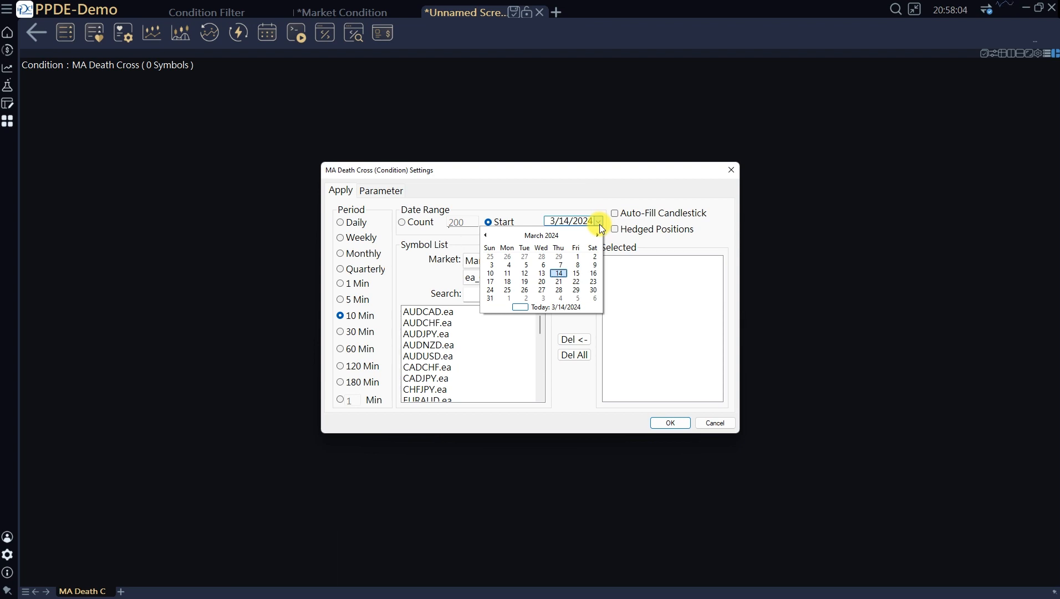
pyautogui.click(600, 224)
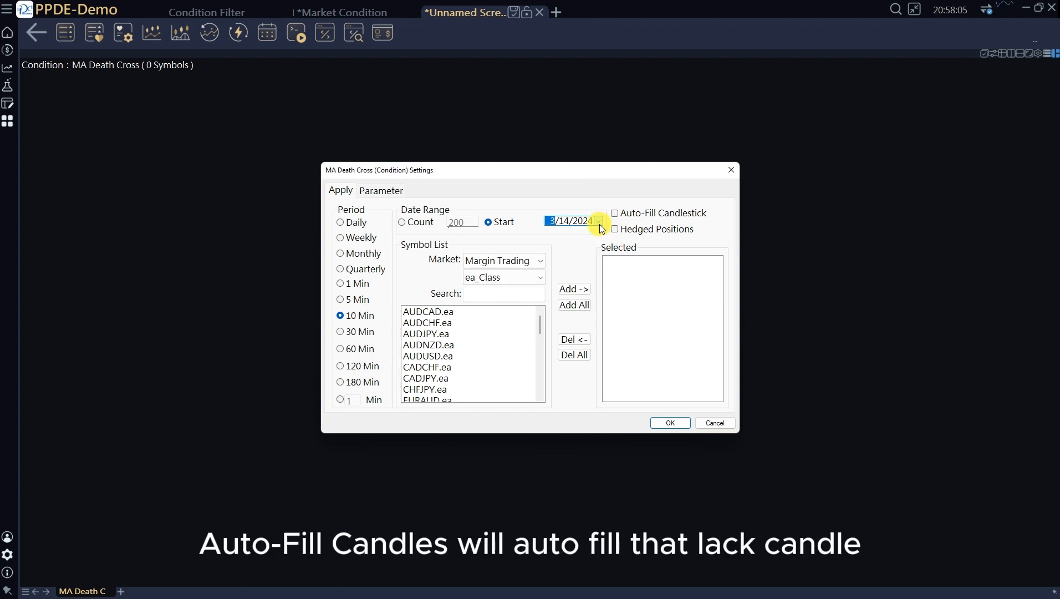
pyautogui.click(615, 215)
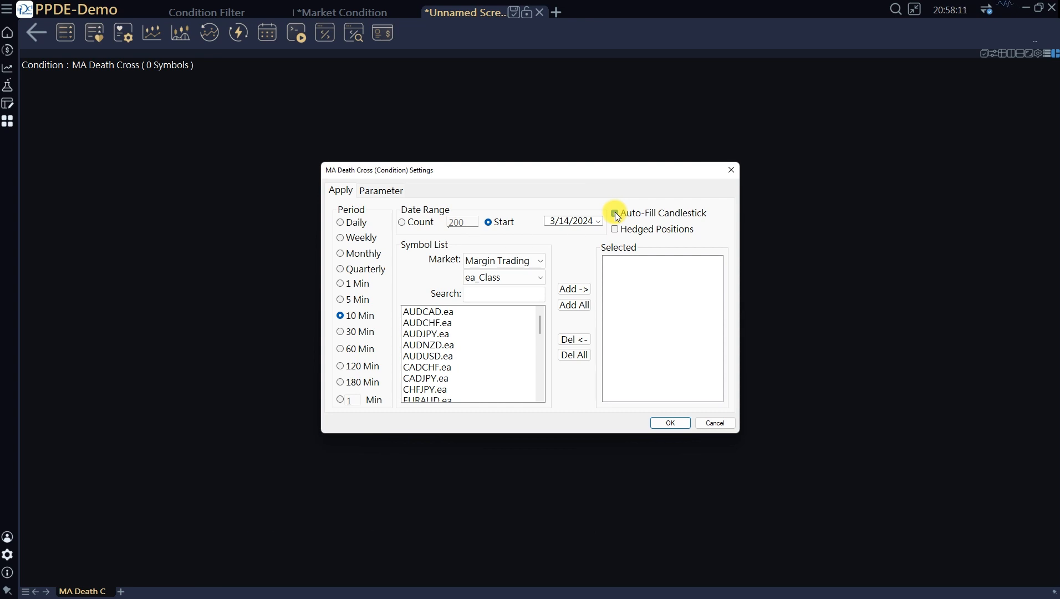
pyautogui.click(615, 214)
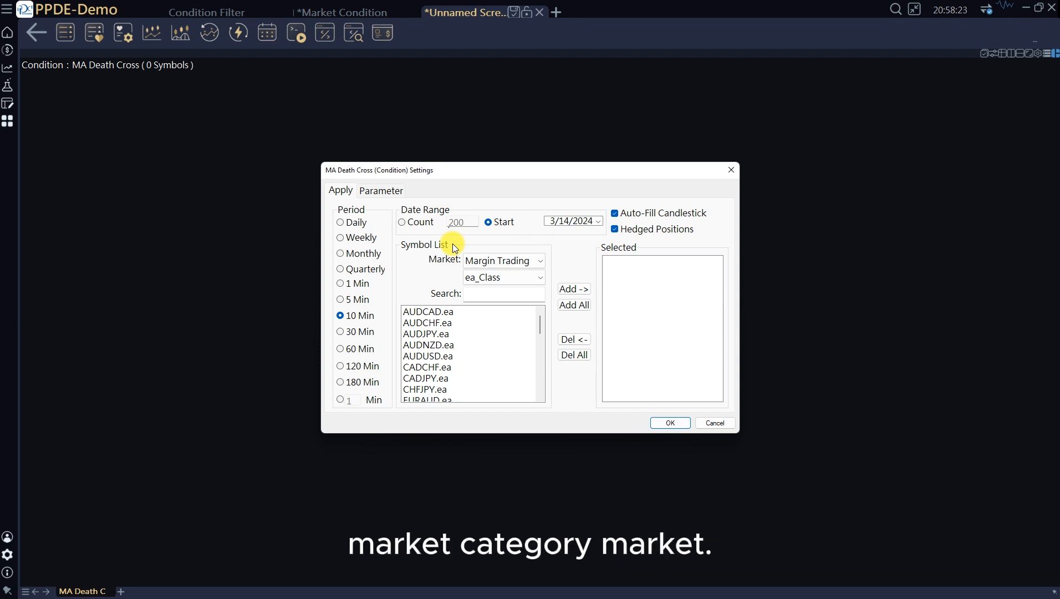
# Step: Check the available market categories and symbol classes for the symbol list
pyautogui.click(540, 262)
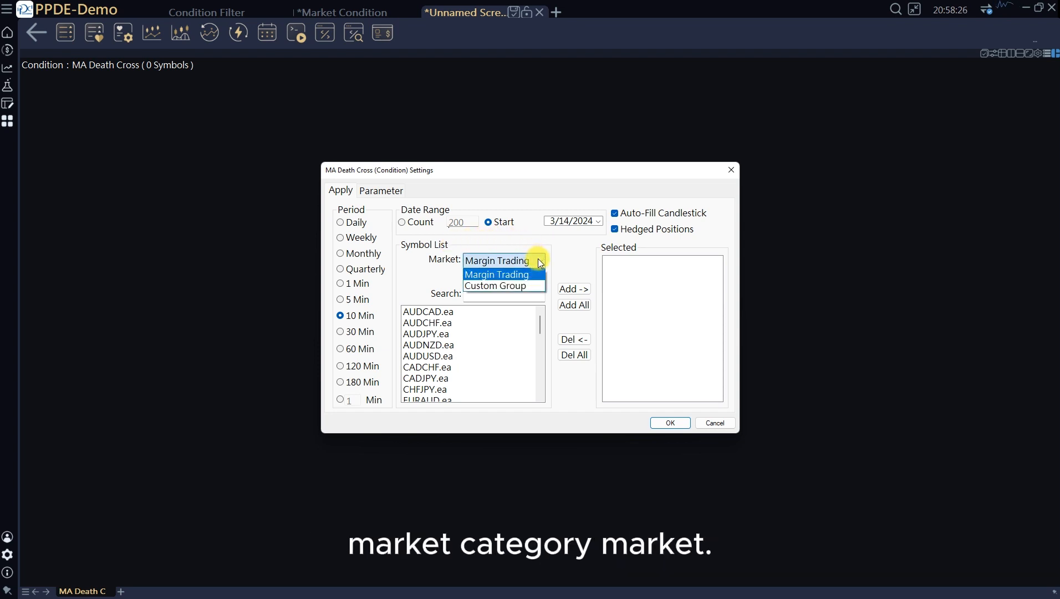
pyautogui.click(542, 264)
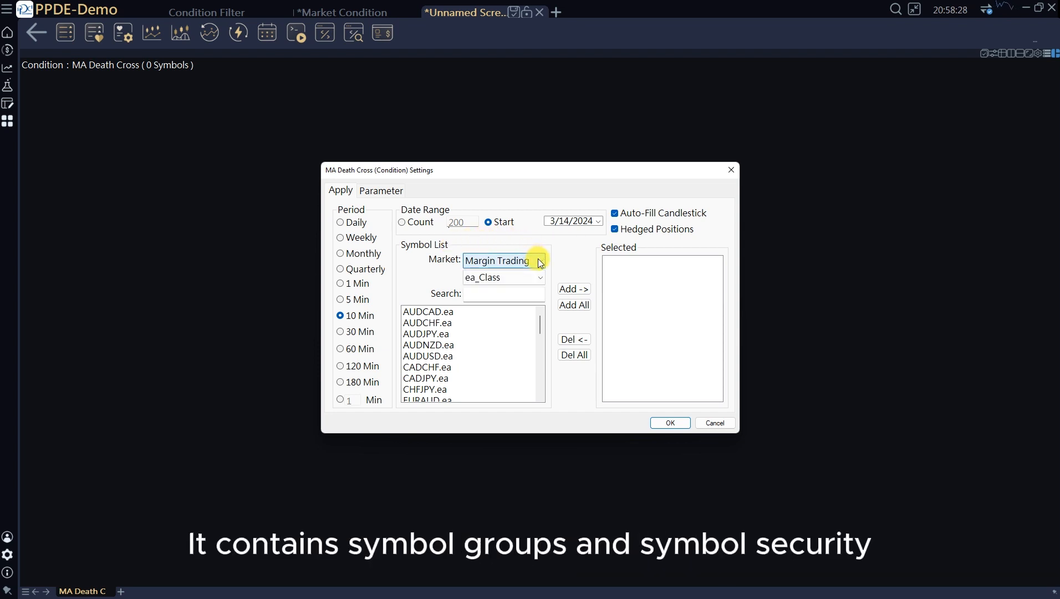
pyautogui.click(540, 279)
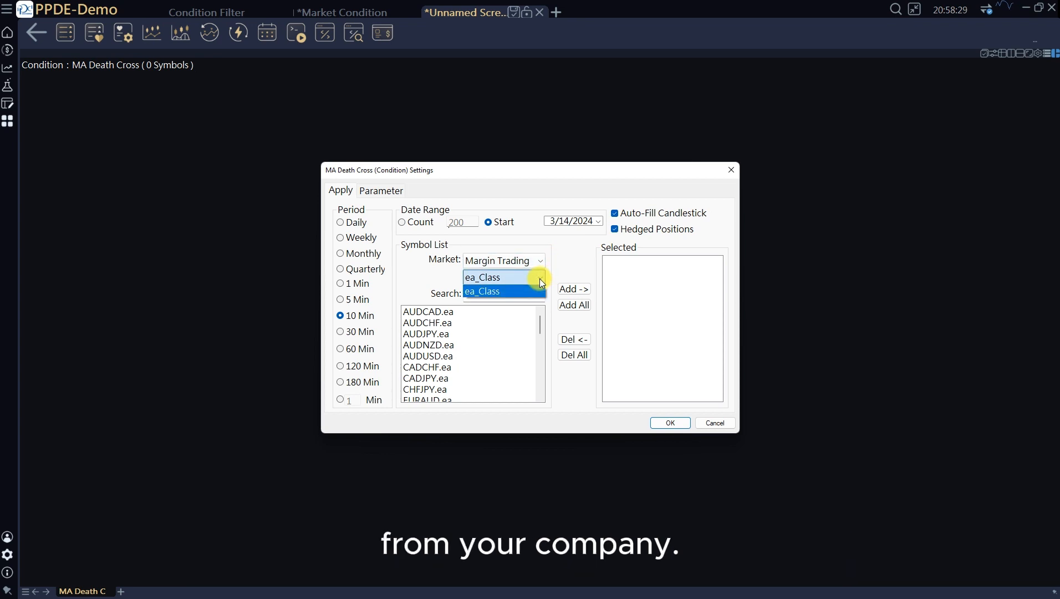
pyautogui.click(542, 282)
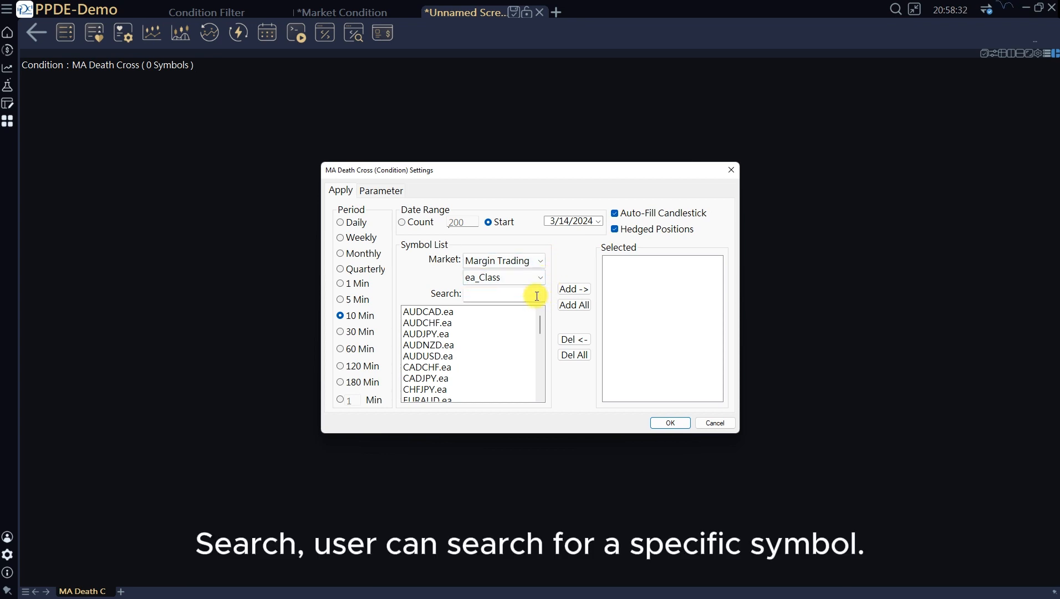
# Step: Search the symbol list for eurusd and clear the search
pyautogui.click(536, 293)
pyautogui.write('eurusd')
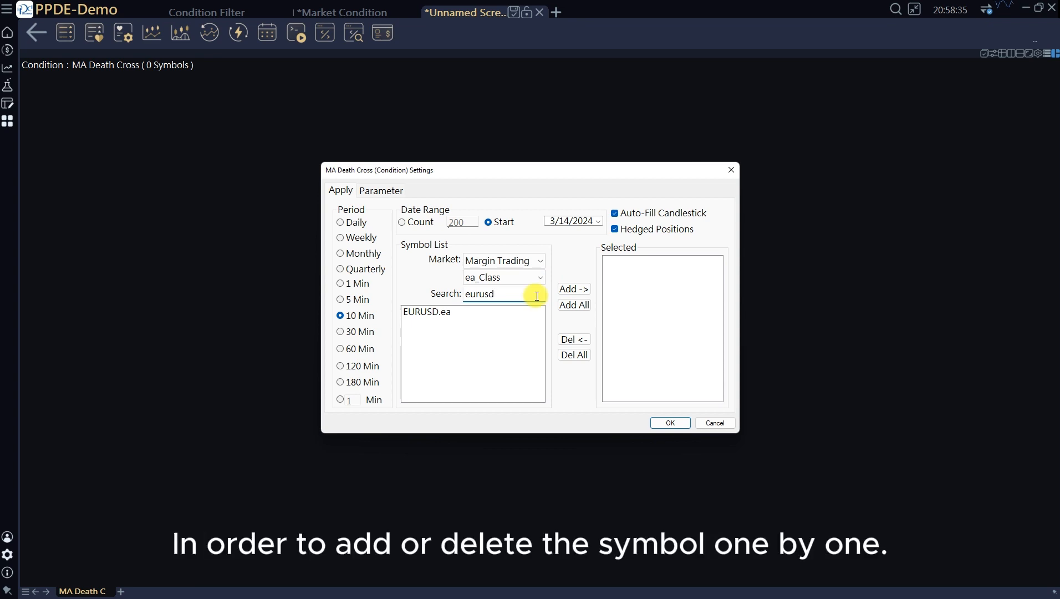
pyautogui.moveTo(538, 295); pyautogui.dragTo(449, 296)
pyautogui.press('BackSpace')
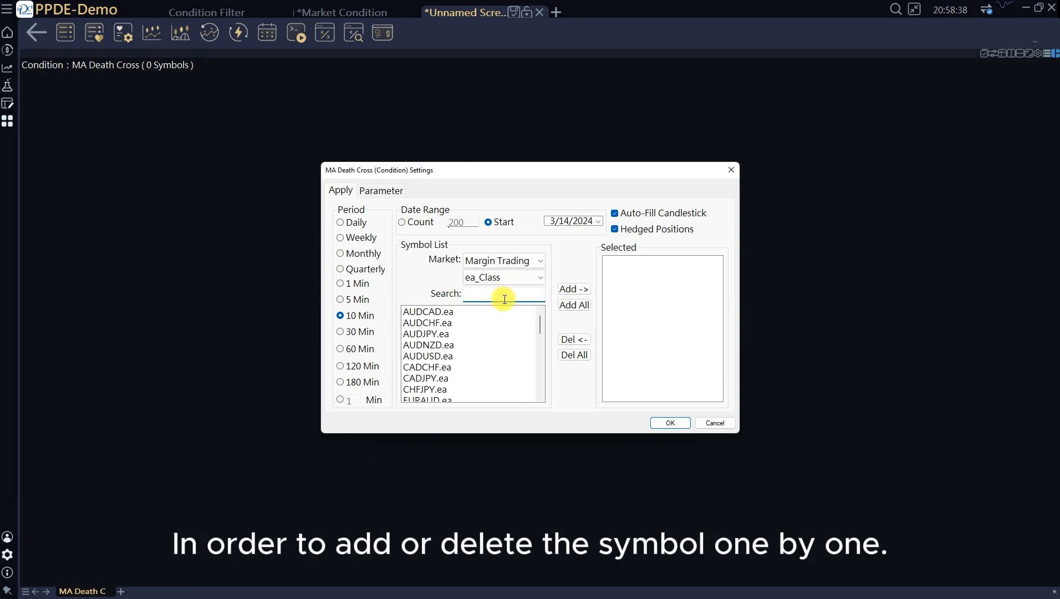
# Step: Add AUDCAD.ea to the selected symbols and remove it again
pyautogui.click(454, 315)
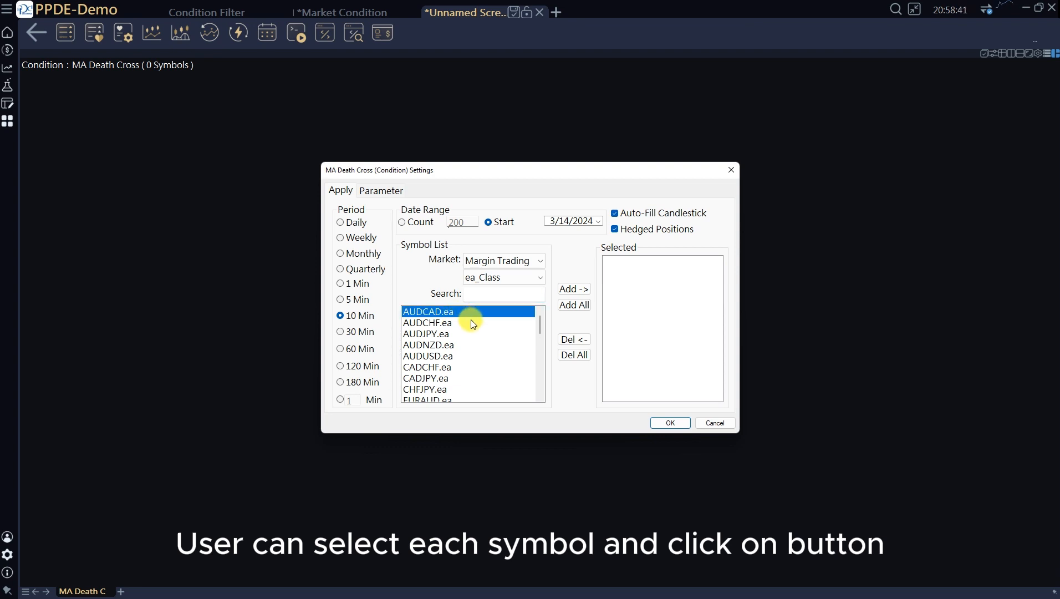
pyautogui.click(577, 289)
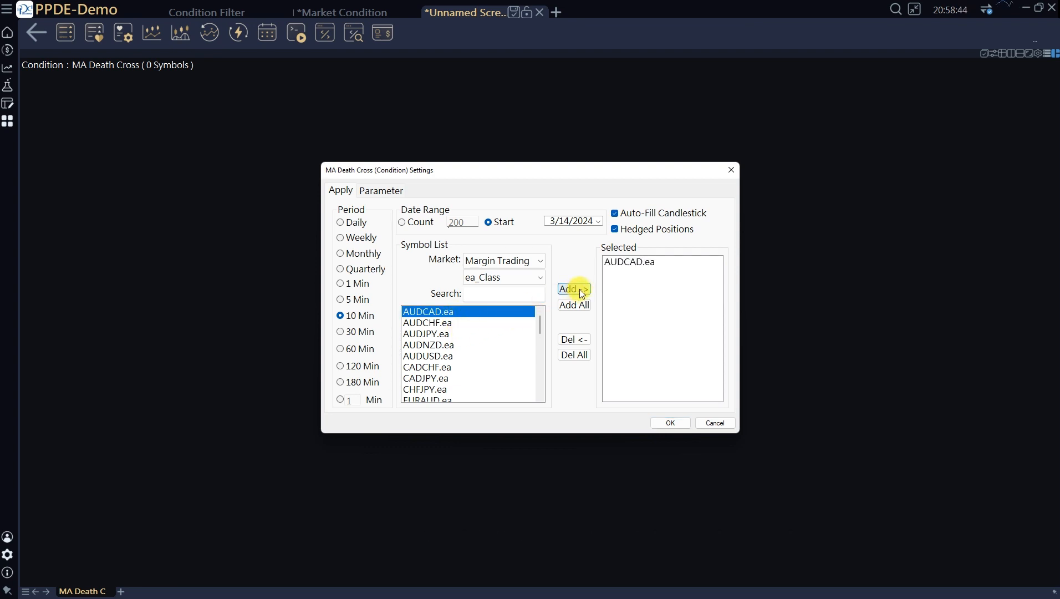
pyautogui.click(630, 261)
pyautogui.click(584, 341)
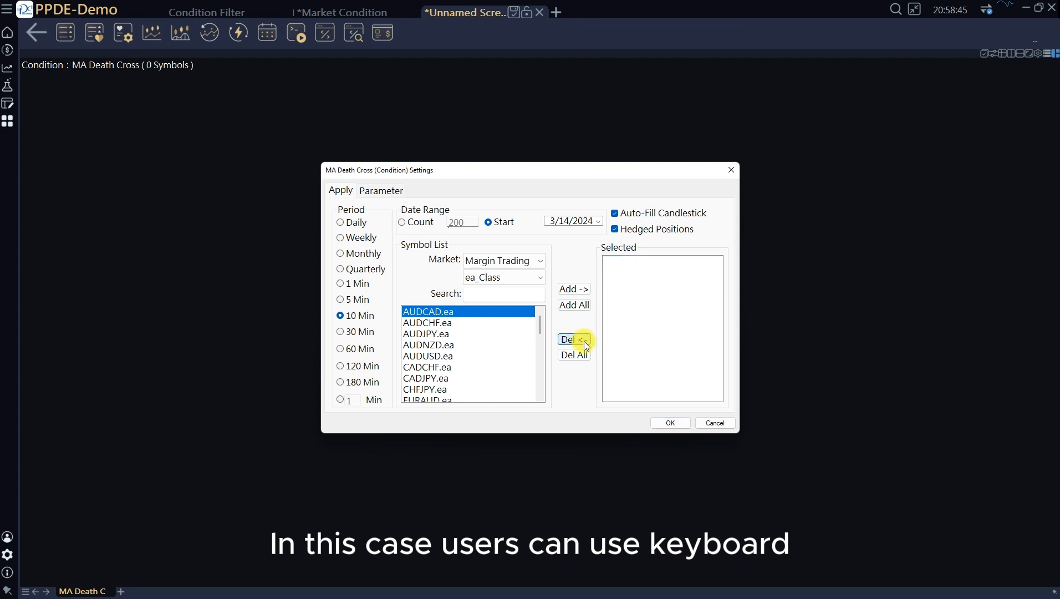
# Step: Select AUDCAD.ea, AUDJPY.ea, AUDUSD.ea and CADJPY.ea individually, and replace that selection with the range AUDCAD.ea through CHFJPY.ea
pyautogui.keyDown('ctrl'); pyautogui.click(448, 335); pyautogui.keyUp('ctrl')
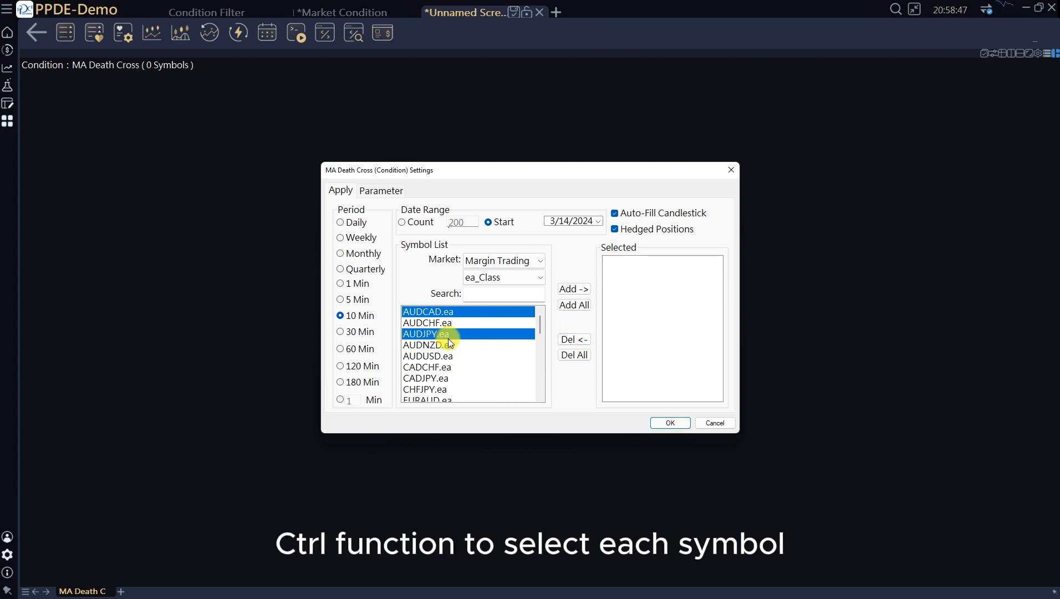
pyautogui.keyDown('ctrl'); pyautogui.click(450, 357); pyautogui.keyUp('ctrl')
pyautogui.keyDown('ctrl'); pyautogui.click(445, 380); pyautogui.keyUp('ctrl')
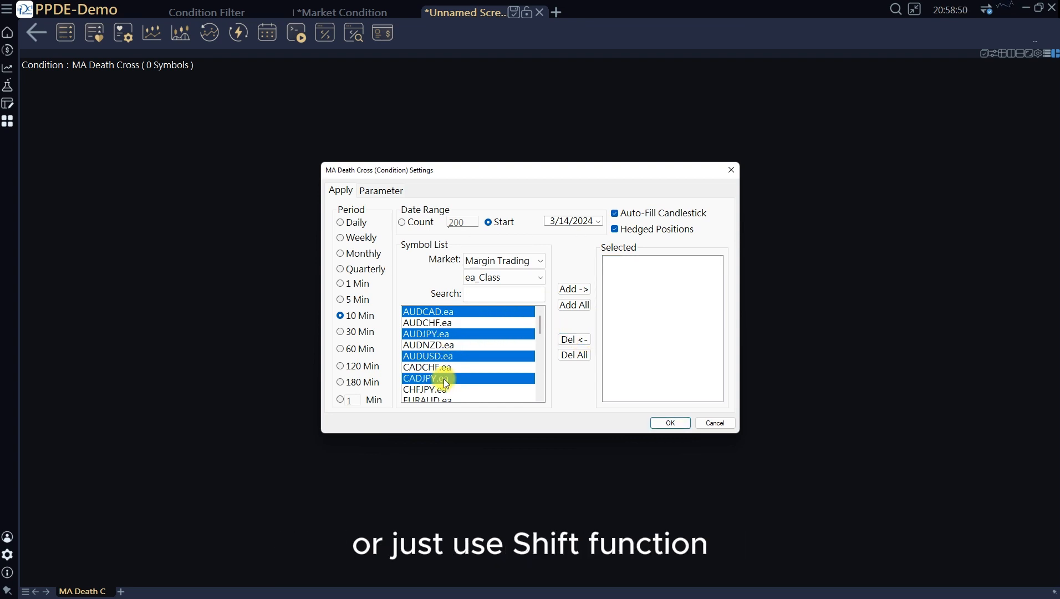
pyautogui.click(441, 312)
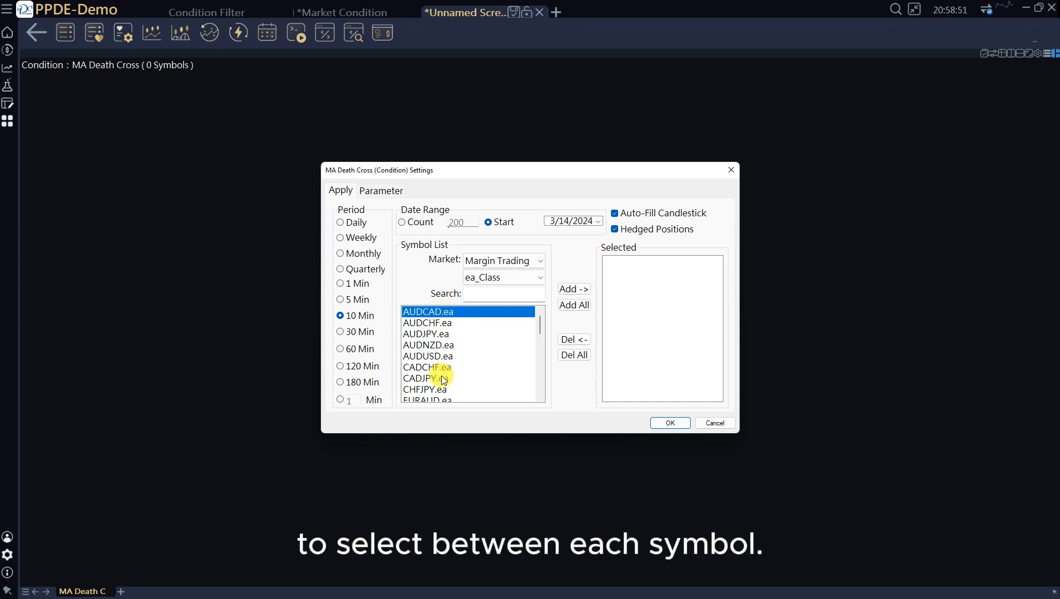
pyautogui.keyDown('shift'); pyautogui.click(441, 394); pyautogui.keyUp('shift')
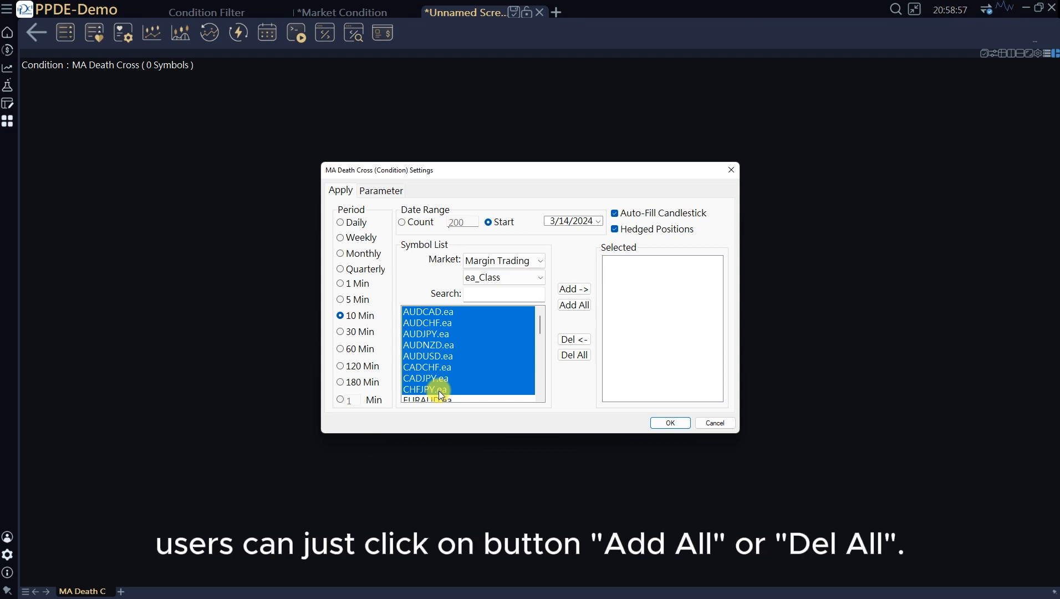
# Step: Add all ea_Class symbols to the selected symbols and remove them all again
pyautogui.click(585, 308)
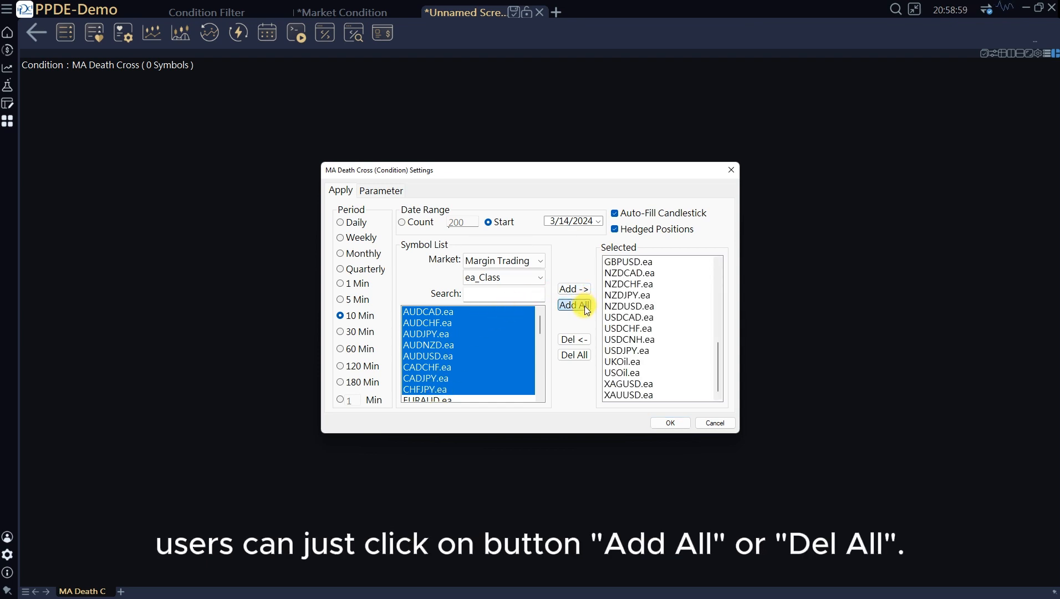
pyautogui.click(584, 355)
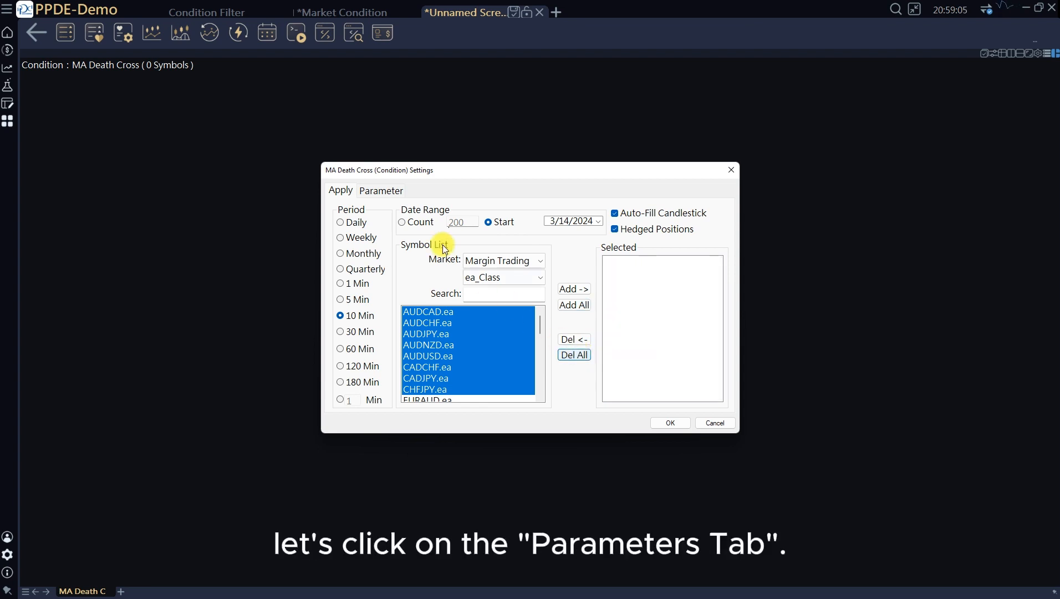
# Step: Set the MA1_Length parameter to 6 and apply the MA Death Cross condition settings
pyautogui.click(384, 191)
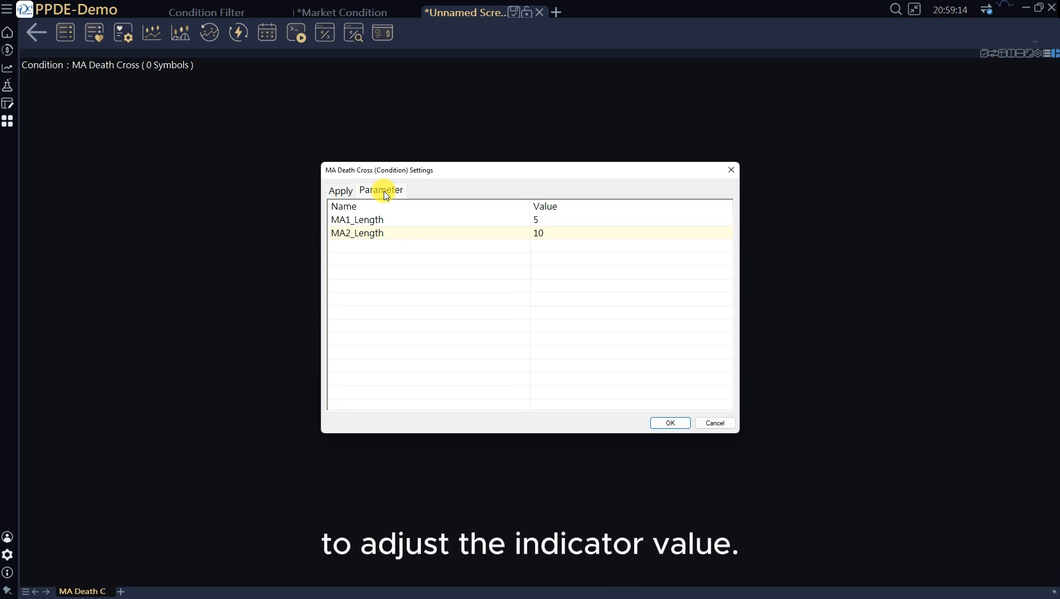
pyautogui.doubleClick(585, 221)
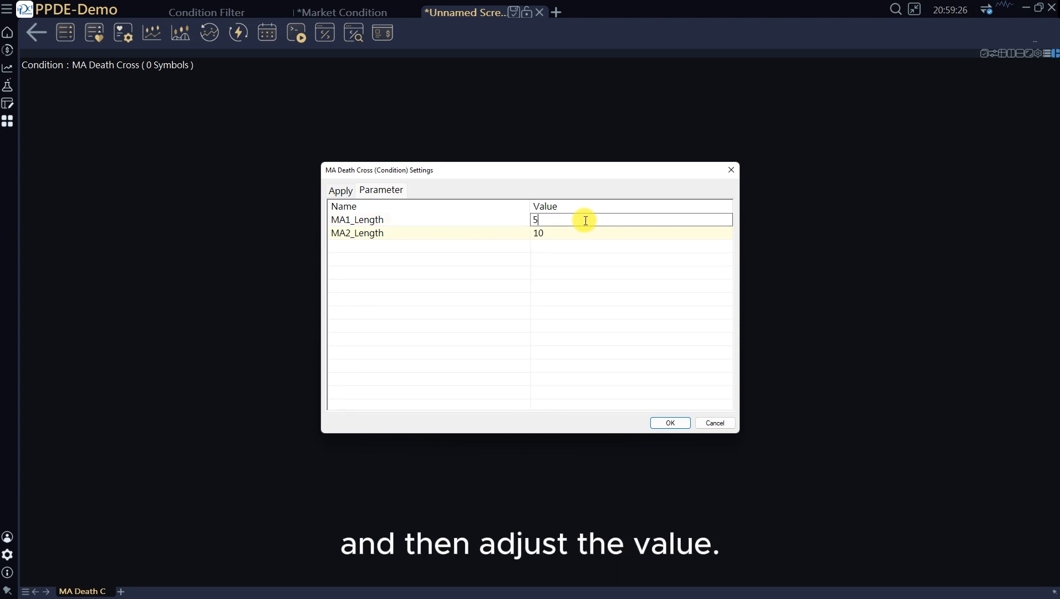
pyautogui.write('6')
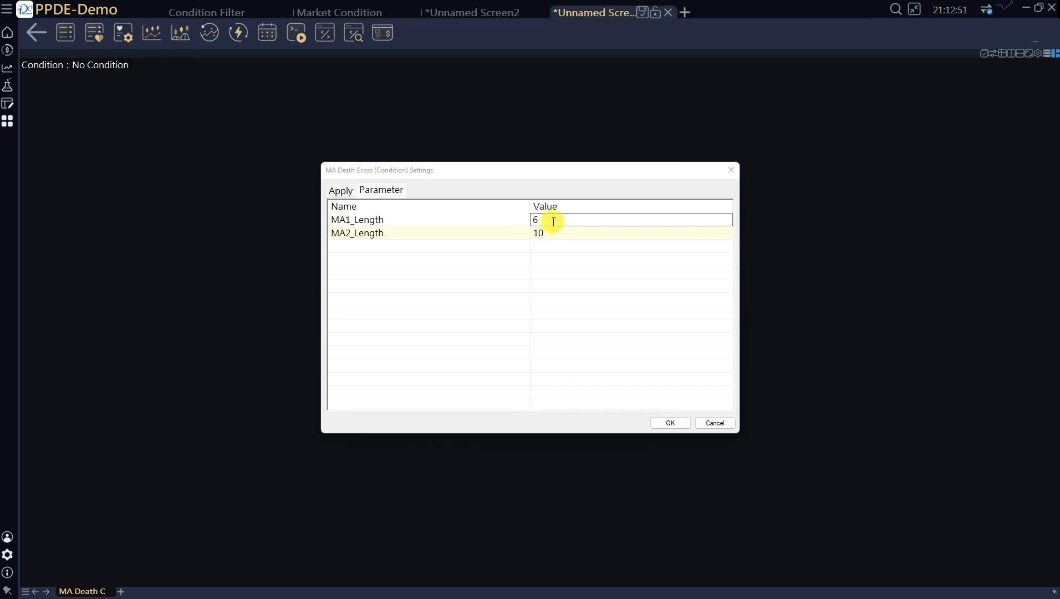
pyautogui.click(553, 221)
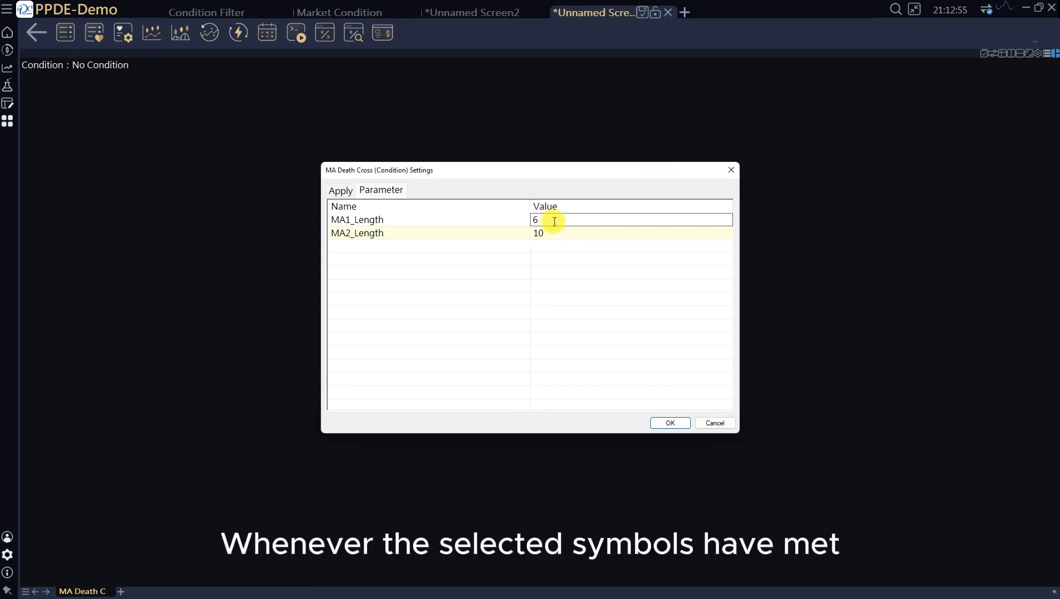
pyautogui.click(668, 421)
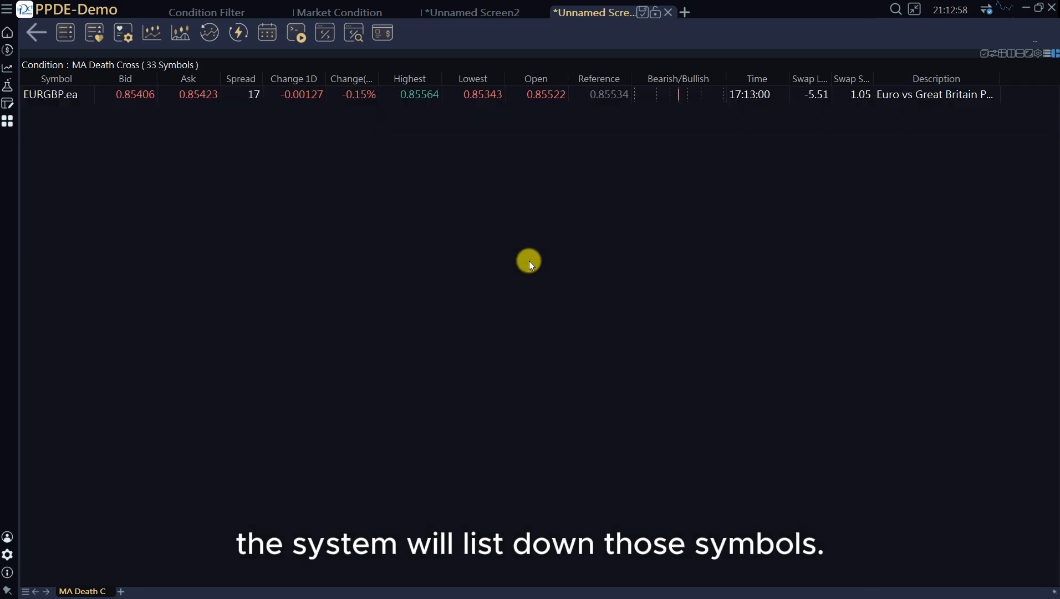
# Step: View the filter result on Unnamed Screen2 and return to Unnamed Screen3
pyautogui.click(497, 18)
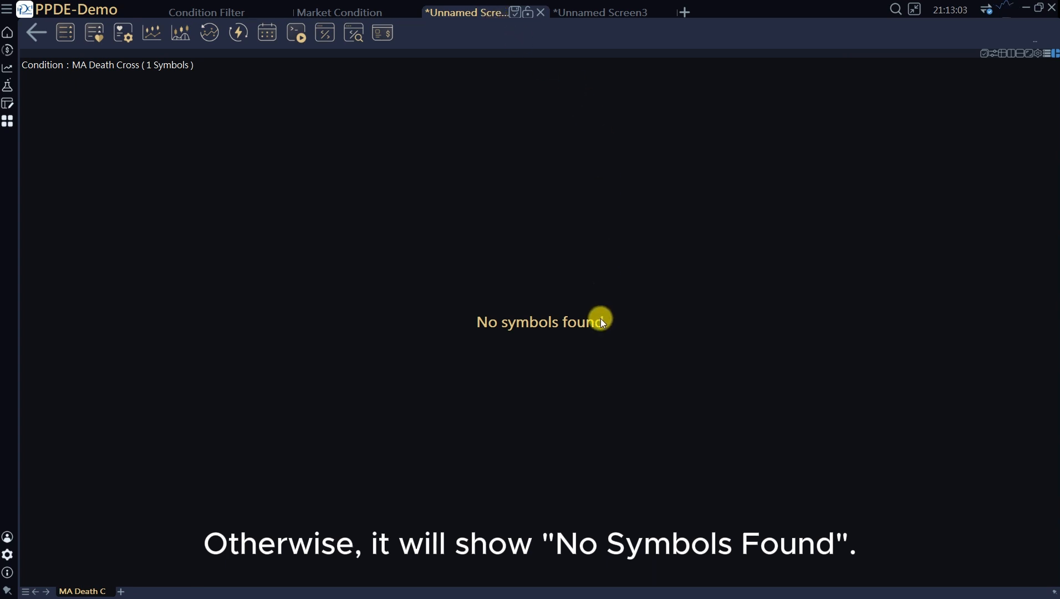
pyautogui.click(609, 17)
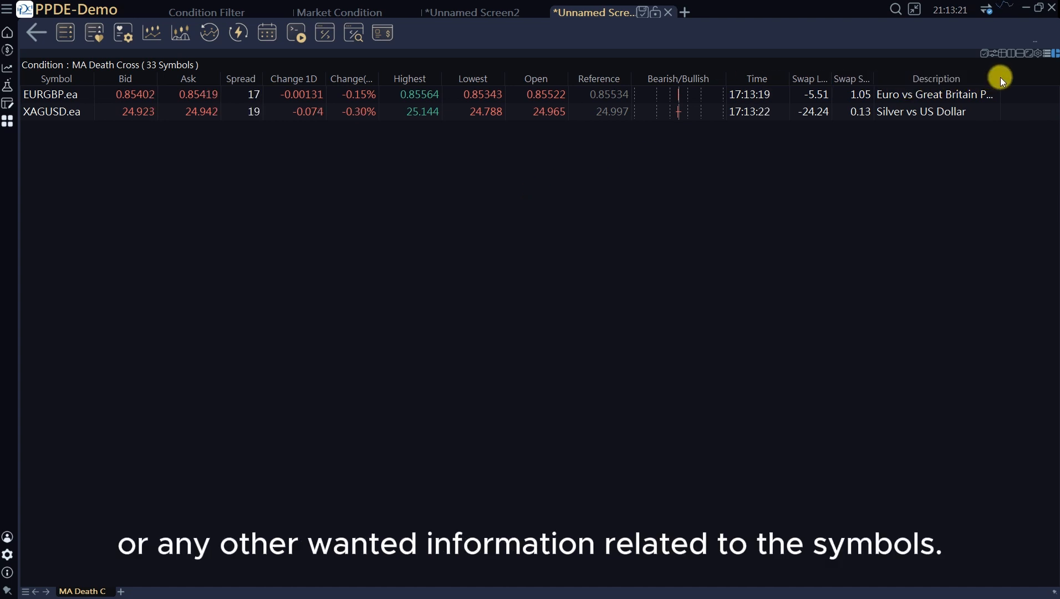
# Step: Narrow the Description column and widen the Swap Long and Swap Short columns in the results table
pyautogui.moveTo(1000, 81); pyautogui.dragTo(969, 82)
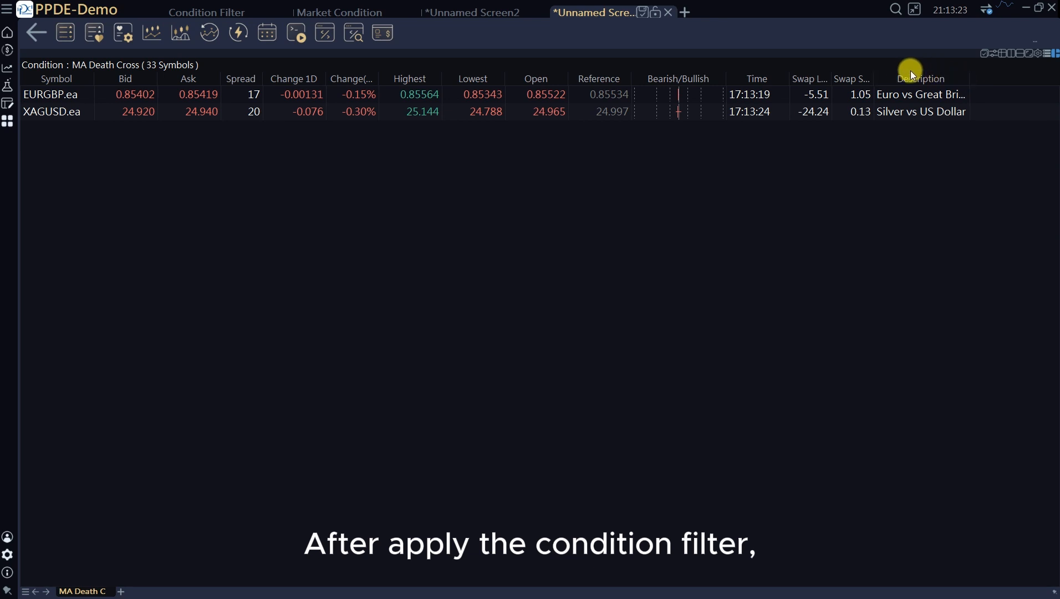
pyautogui.moveTo(872, 79)
pyautogui.mouseDown()
pyautogui.moveTo(889, 79)
pyautogui.moveTo(847, 78)
pyautogui.moveTo(856, 79)
pyautogui.mouseUp()
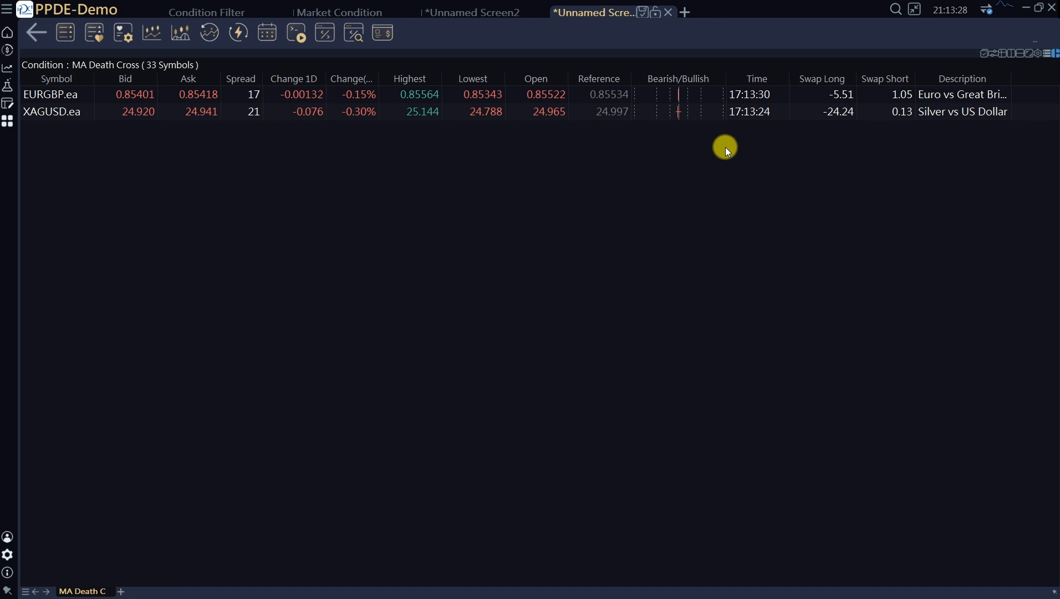
# Step: Browse the SYSTEM Example conditions available for re-selection and close the list without choosing one
pyautogui.click(984, 55)
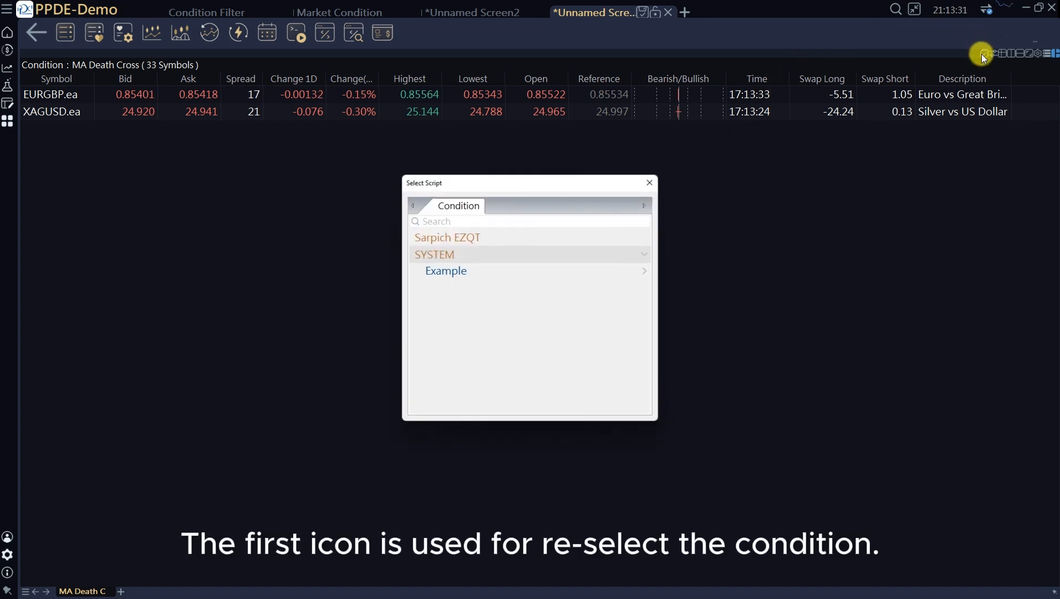
pyautogui.click(622, 276)
pyautogui.scroll(-3, 626, 311)
pyautogui.scroll(-1, 624, 313)
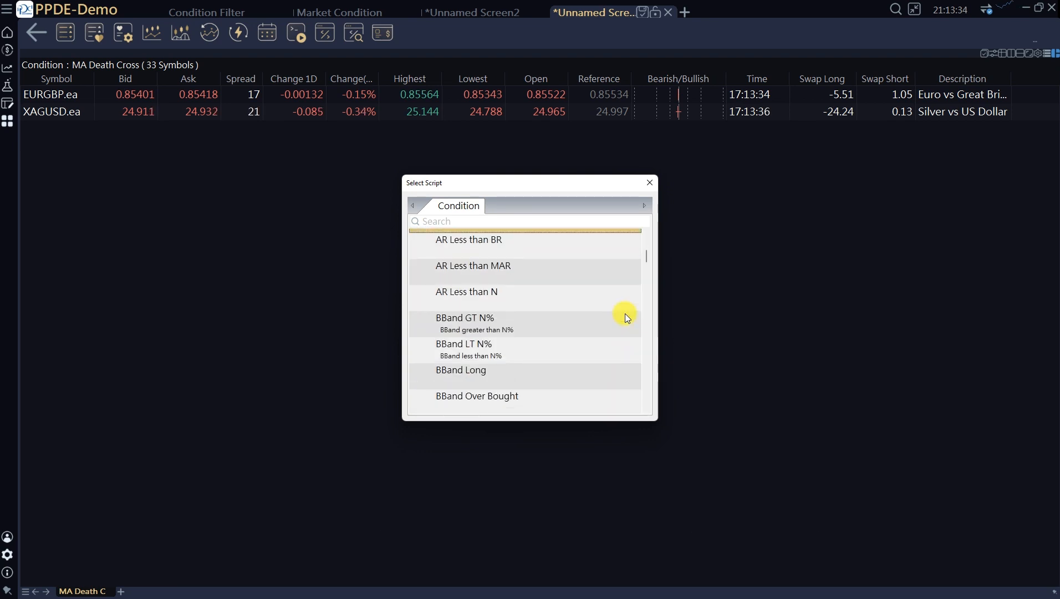
pyautogui.click(651, 182)
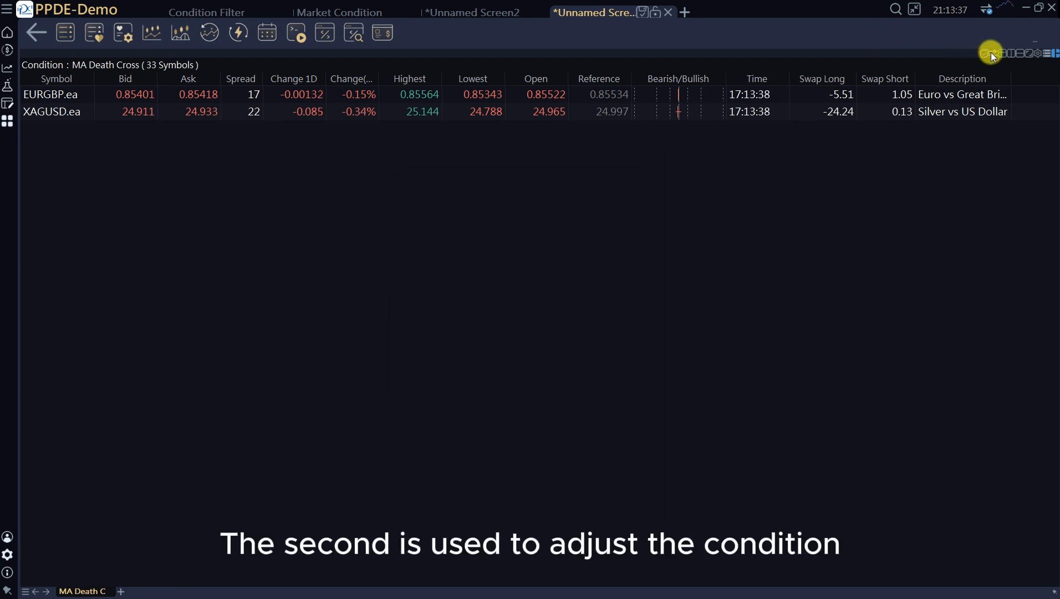
# Step: Review the applied settings and parameters of the MA Death Cross condition and close them unchanged
pyautogui.click(991, 52)
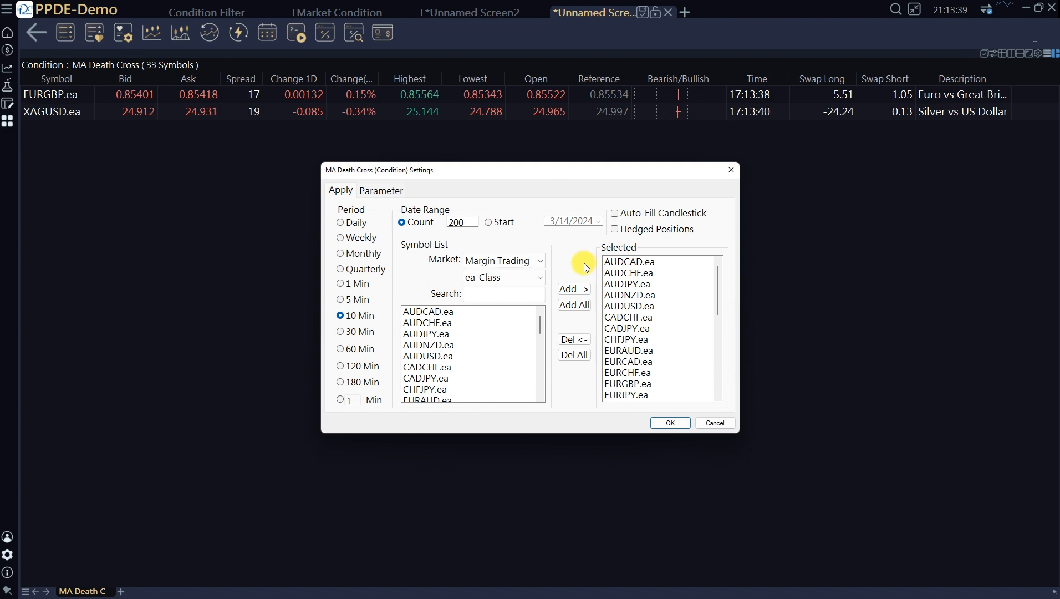
pyautogui.click(392, 193)
pyautogui.click(731, 169)
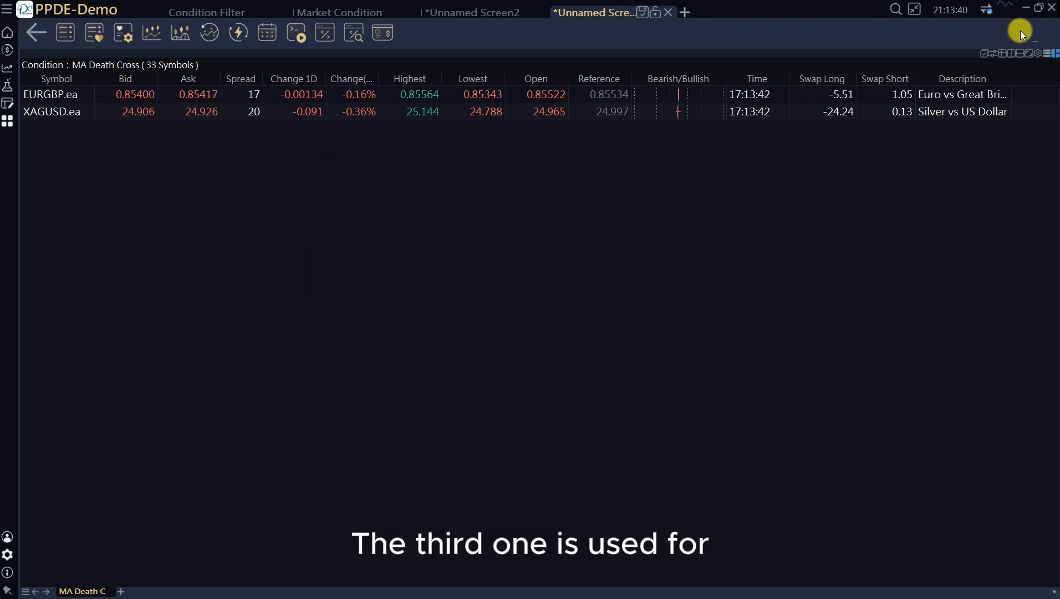
# Step: Add the Processing Time(MA Death Cross) field to the displayed columns of the results table
pyautogui.click(1006, 55)
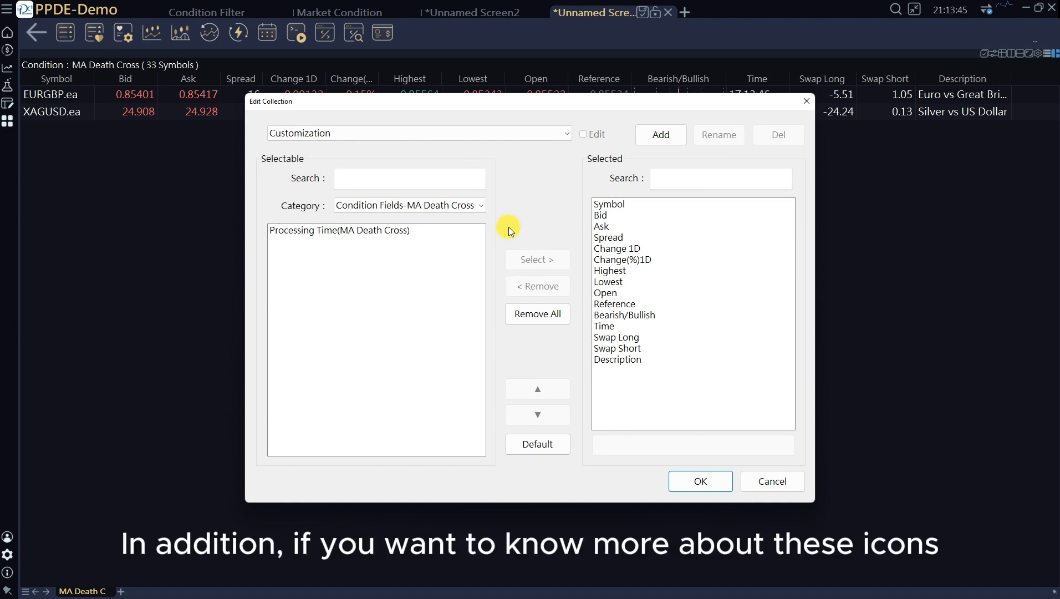
pyautogui.click(402, 230)
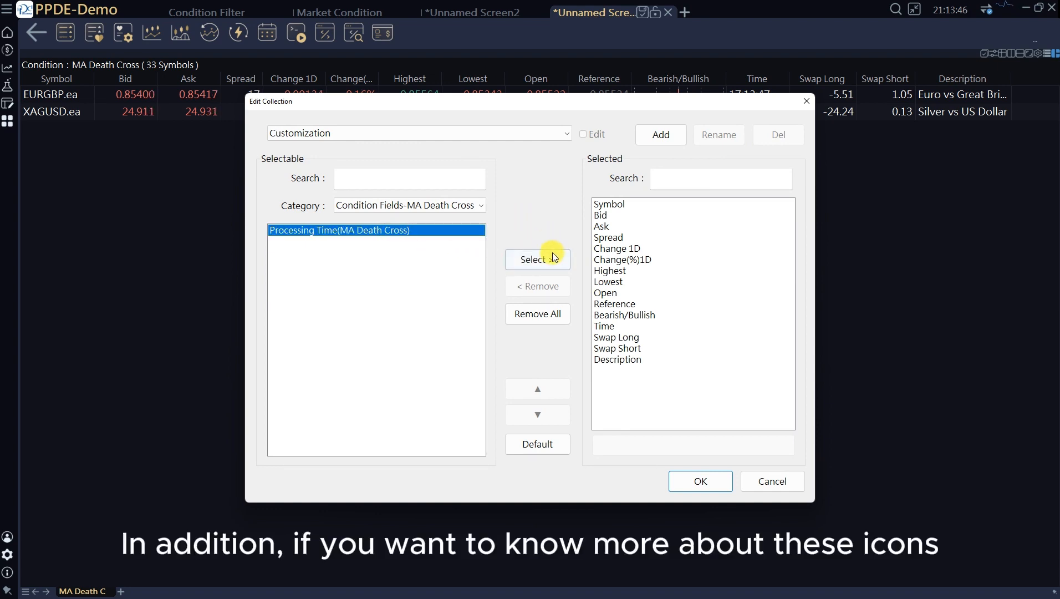
pyautogui.click(552, 258)
pyautogui.click(715, 480)
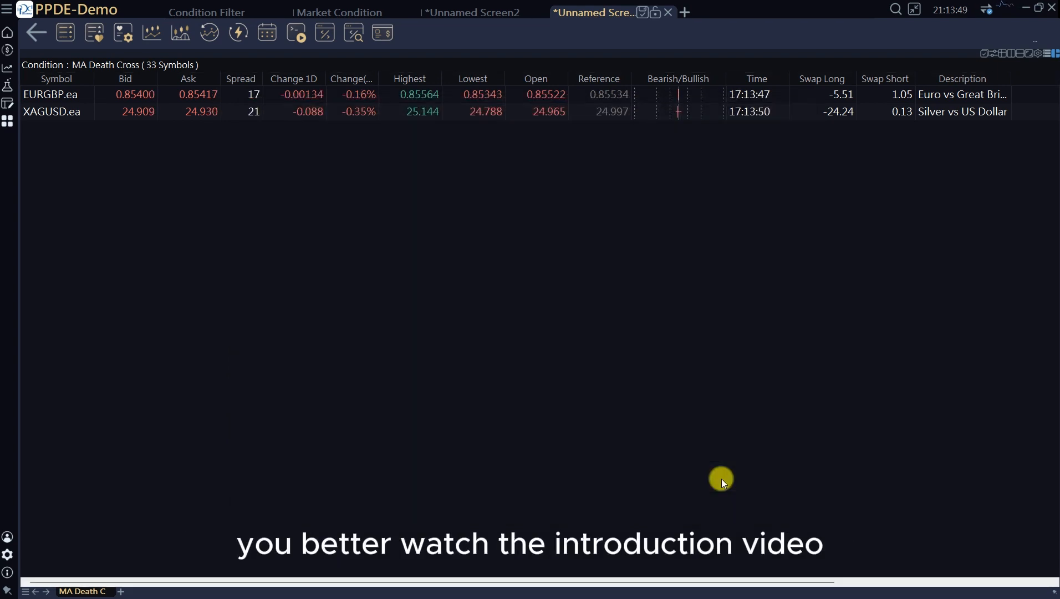